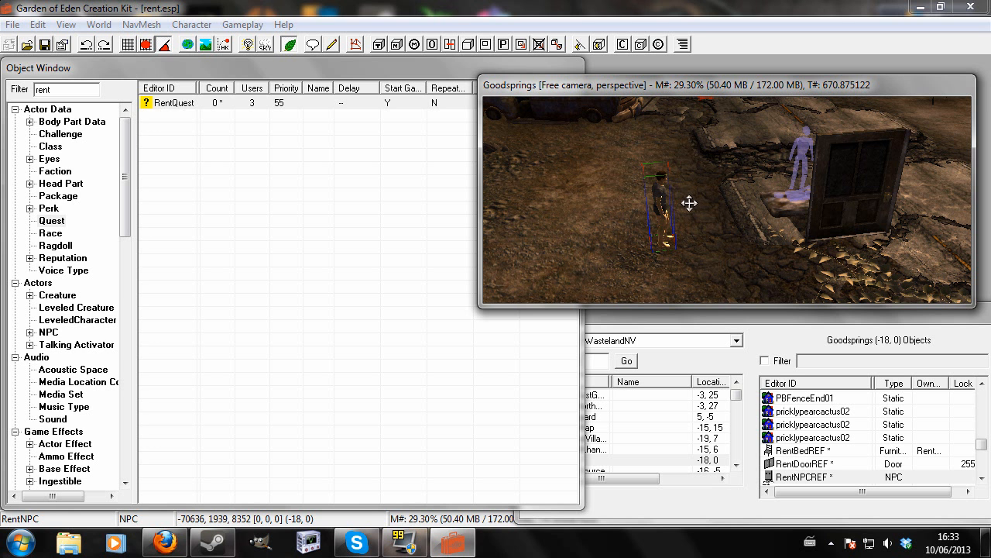
Open RentQuest's RentScript and declare a short variable named Rented above RentDay.
mouse_move(695, 206)
middle_down()
mouse_move(902, 231)
mouse_move(598, 235)
mouse_move(684, 219)
middle_up()
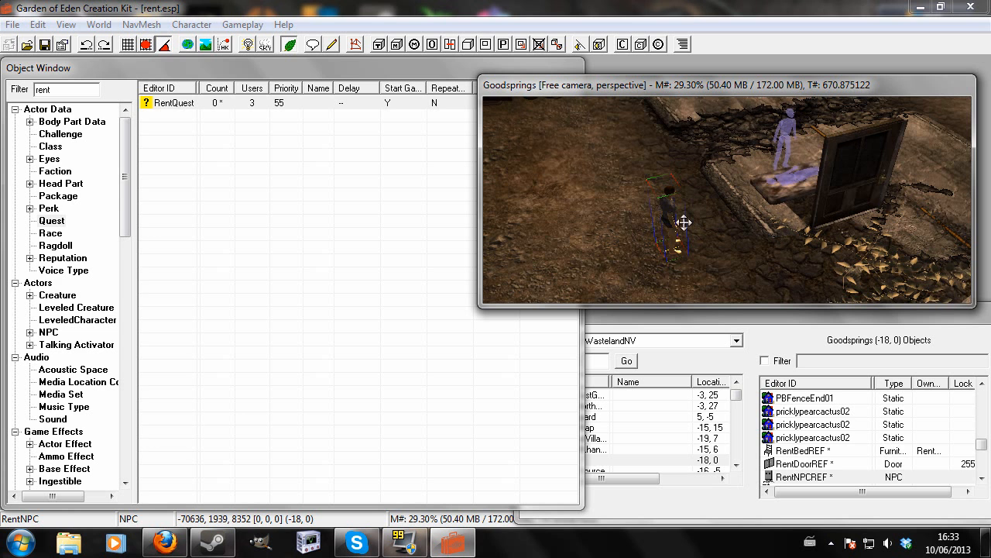
double_click(173, 103)
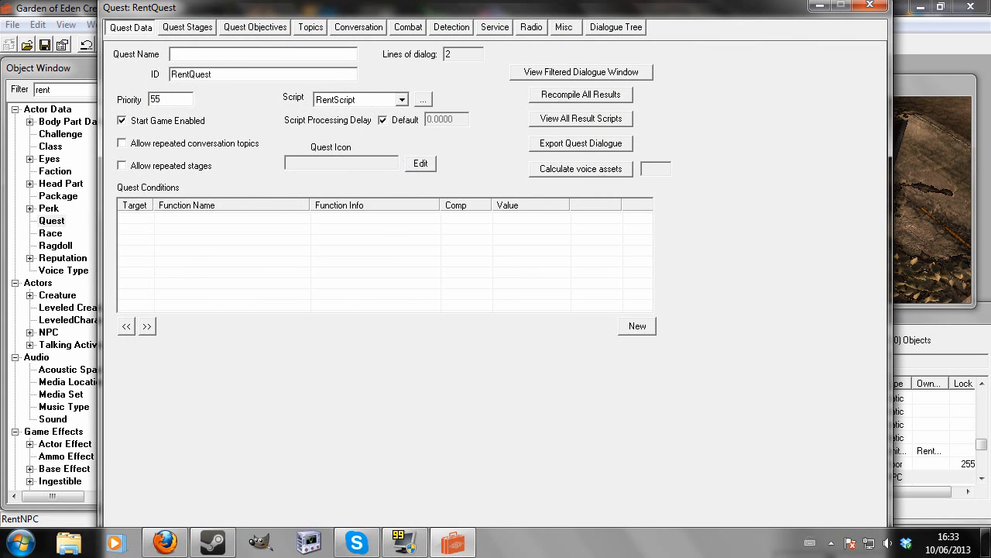
click(427, 100)
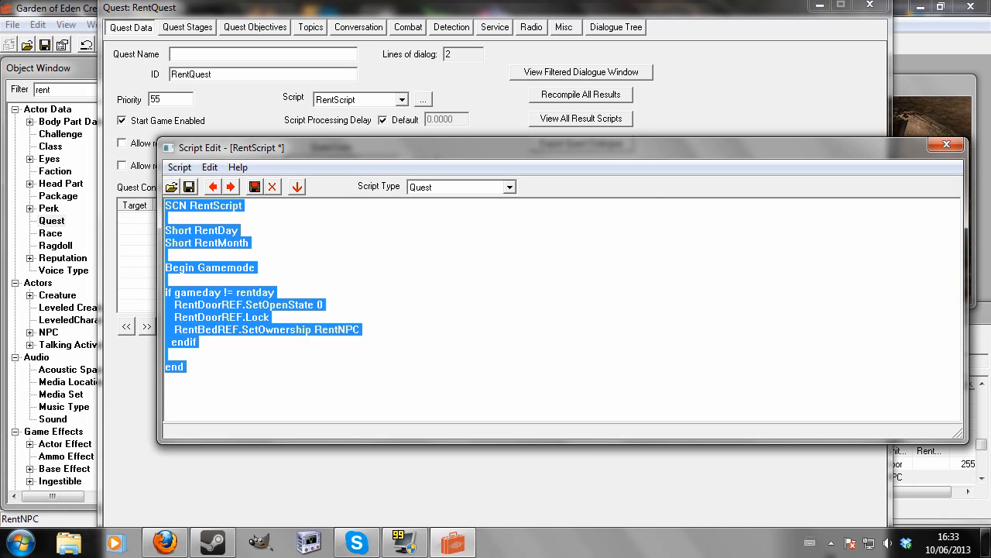
click(243, 205)
key(Return)
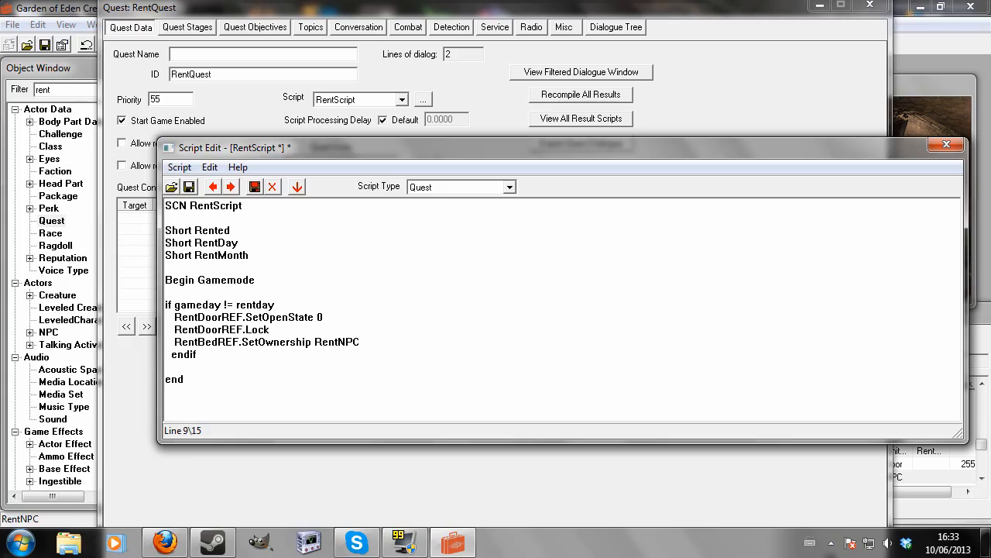
Add "Set Rented to 0" after the SetOwnership line in the gameday check, then save and close the script.
click(269, 330)
drag(172, 304, 275, 305)
click(258, 317)
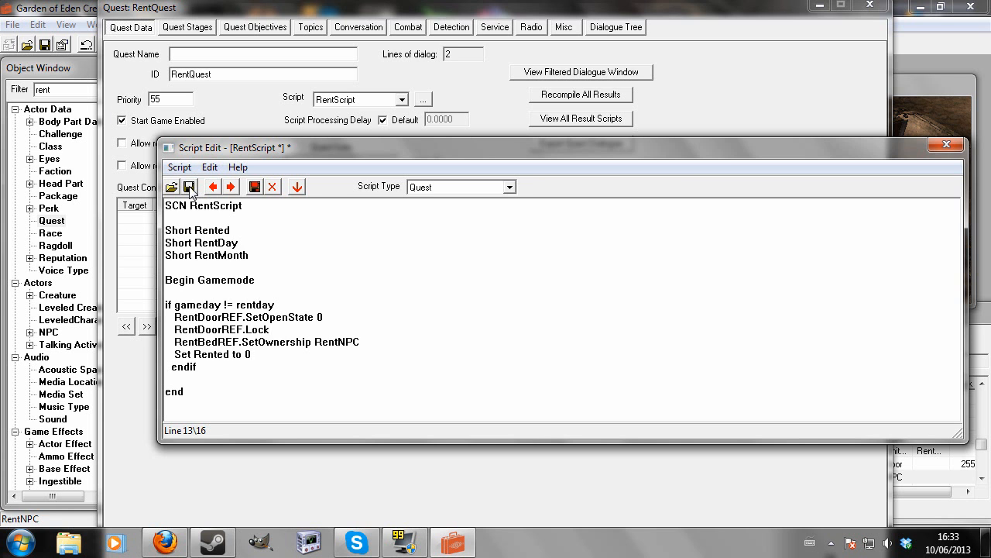
click(947, 144)
Start a new condition on the RentTopic response "That's great, it'll be 100 caps" using the GetQuestVariable function.
click(310, 27)
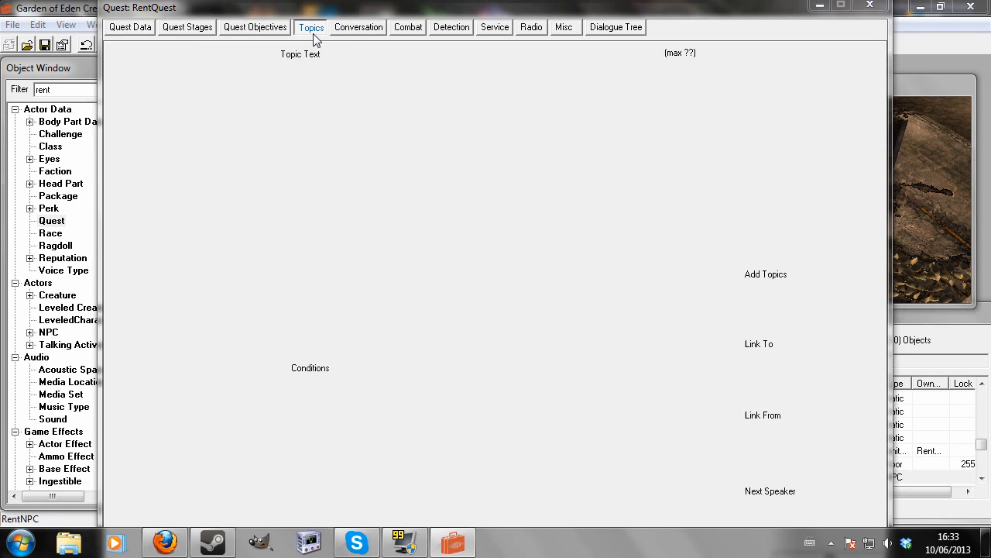
click(169, 95)
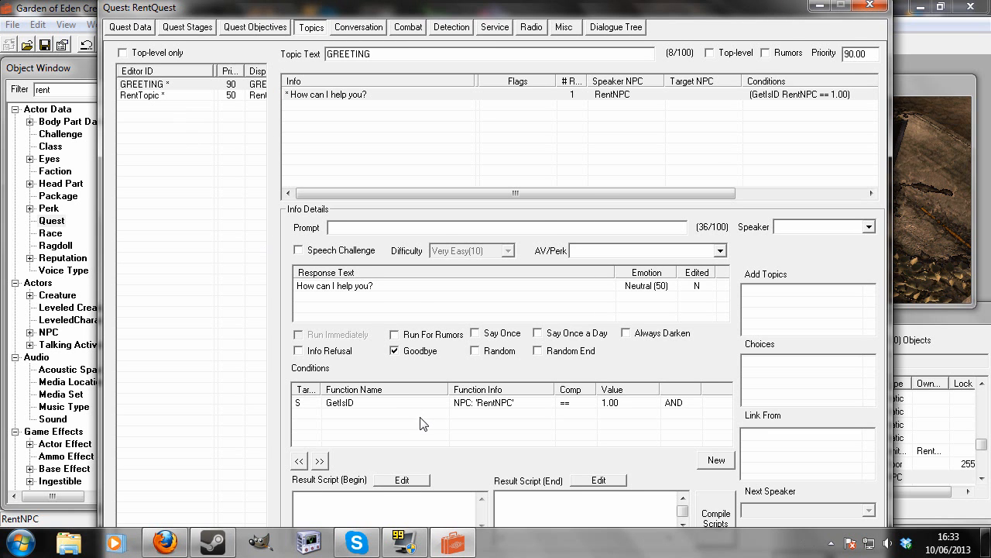
right_click(436, 437)
click(503, 330)
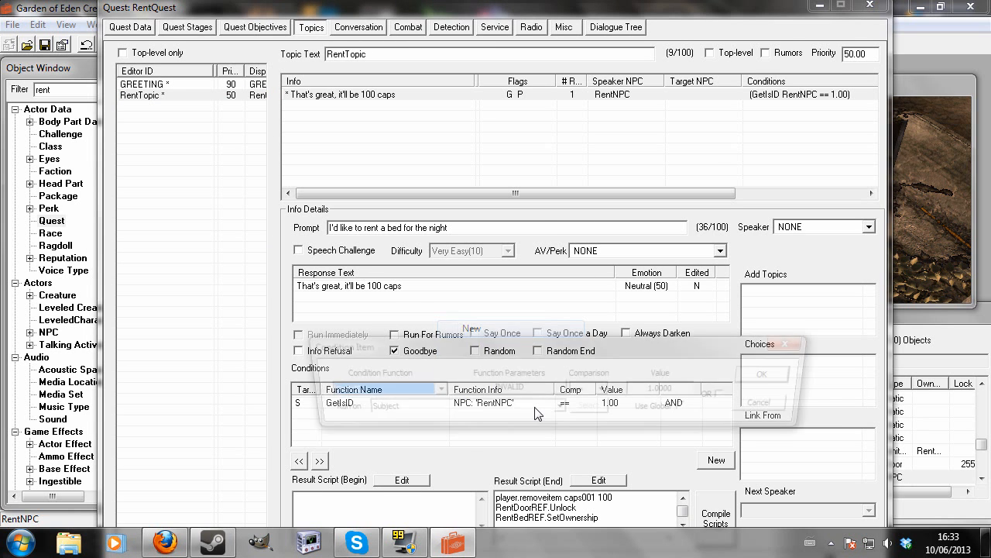
text(g)
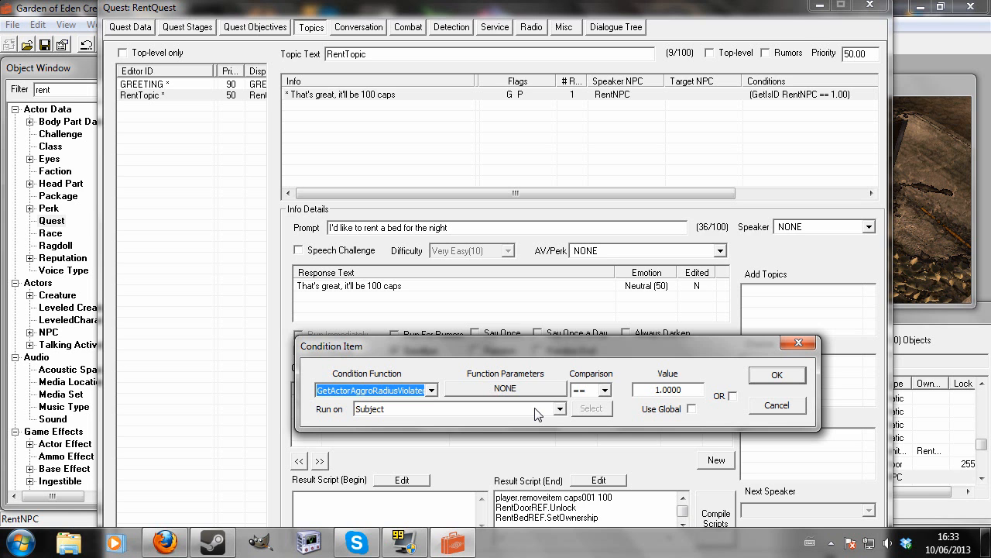
text(etqv)
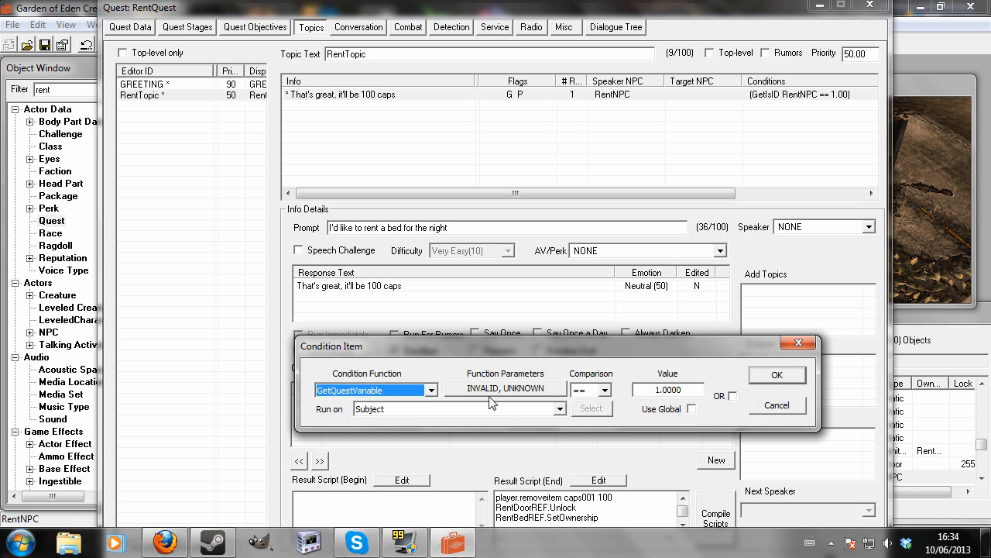
Point the condition at RentQuest's Rented variable, require it to equal 0, and confirm it.
click(499, 388)
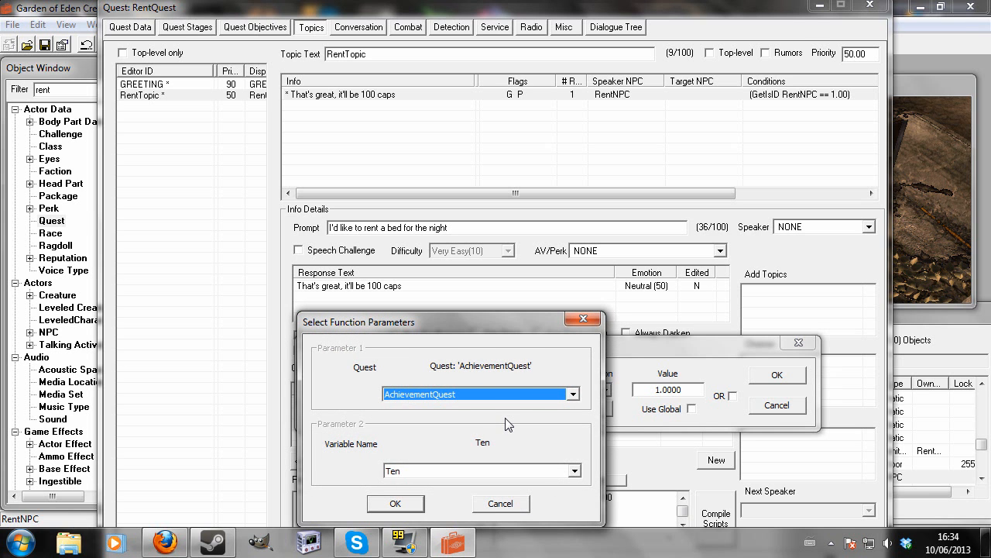
text(r)
click(574, 470)
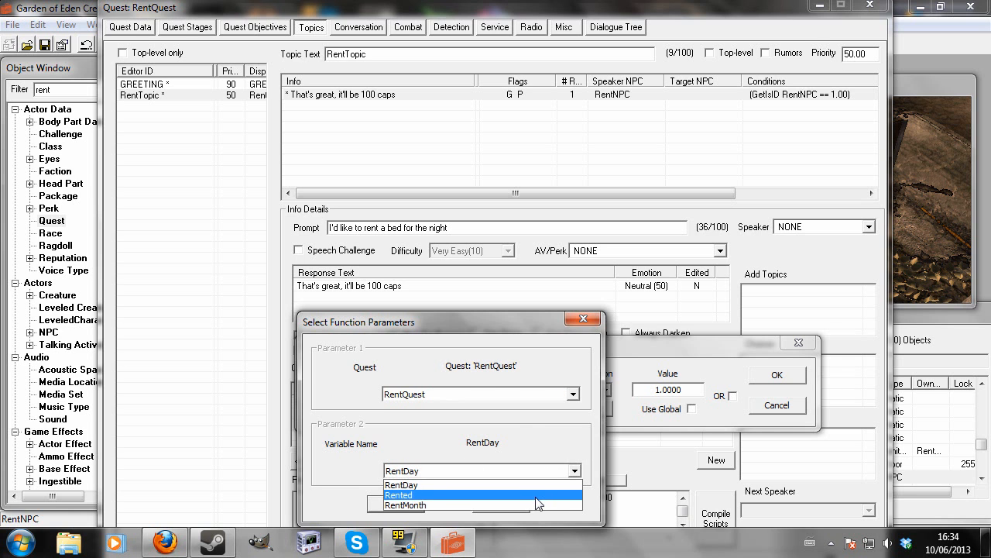
click(531, 494)
click(396, 501)
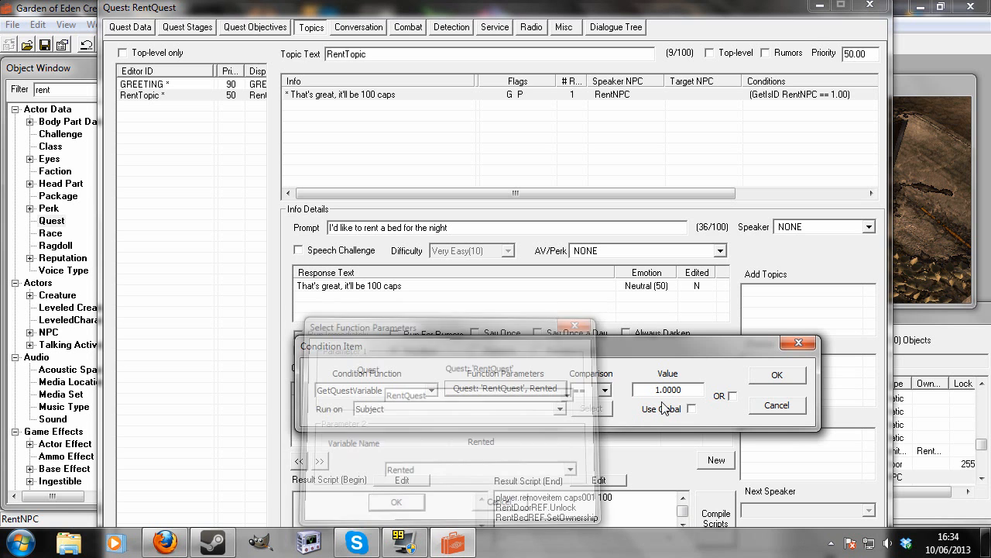
text(0)
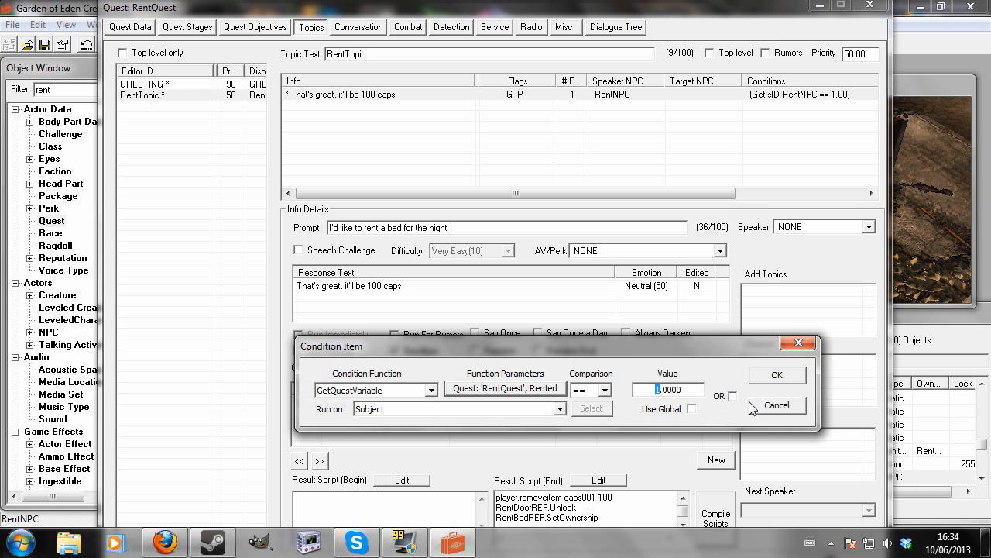
click(790, 378)
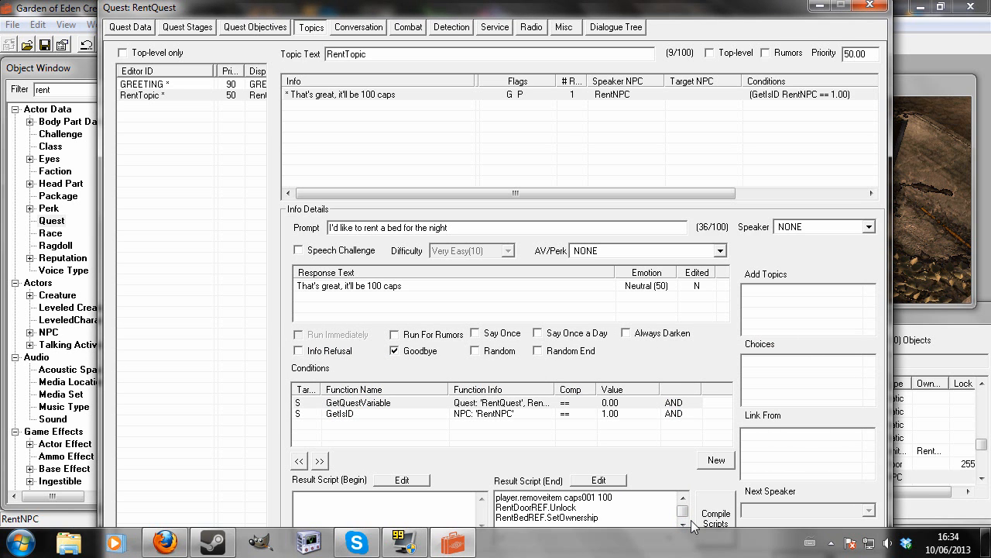
Add "Set RentQuest.Rented to 1" after the caps removal line in the end result script, compile it, and close the quest.
key(Return)
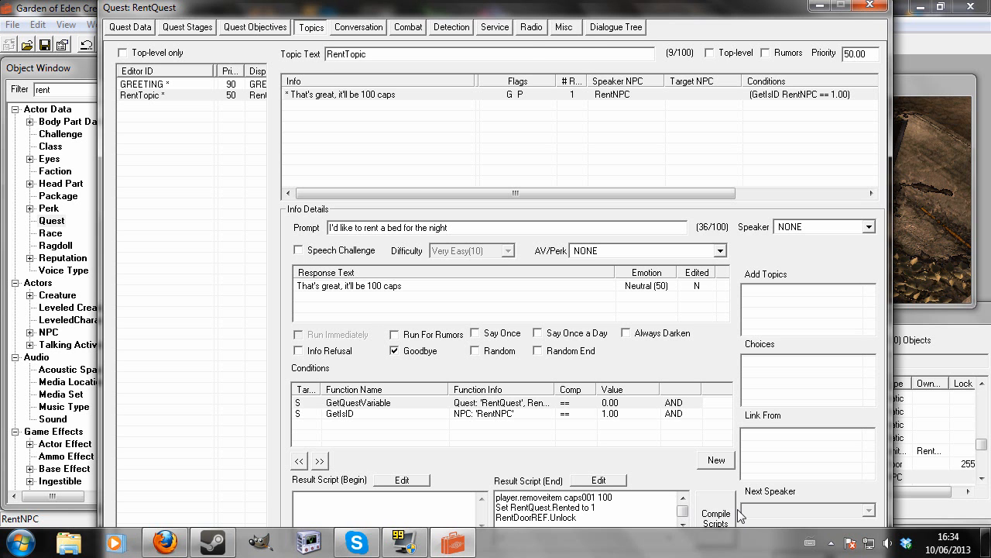
click(714, 513)
key(Return)
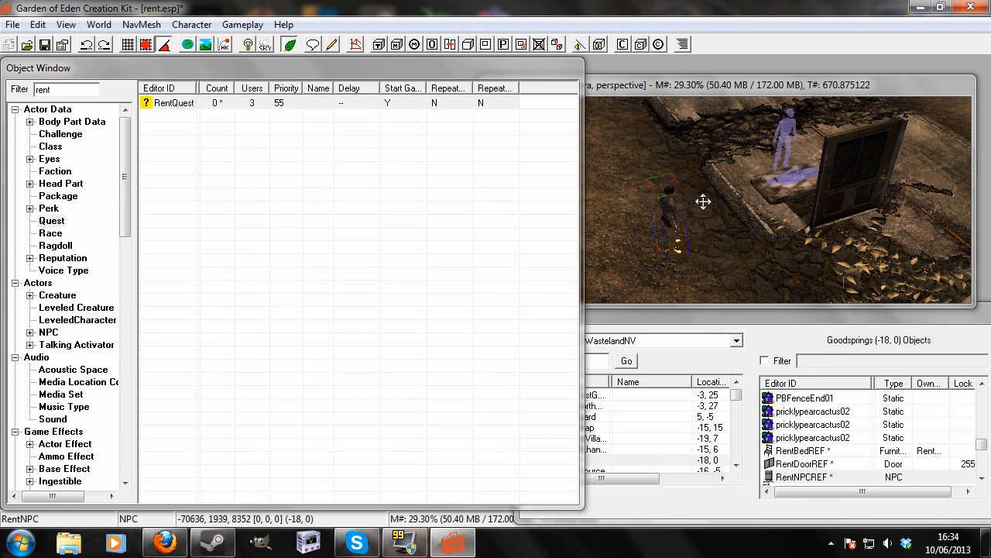
Select the rental bed beside the door in the Goodsprings view and check its reference properties.
click(665, 212)
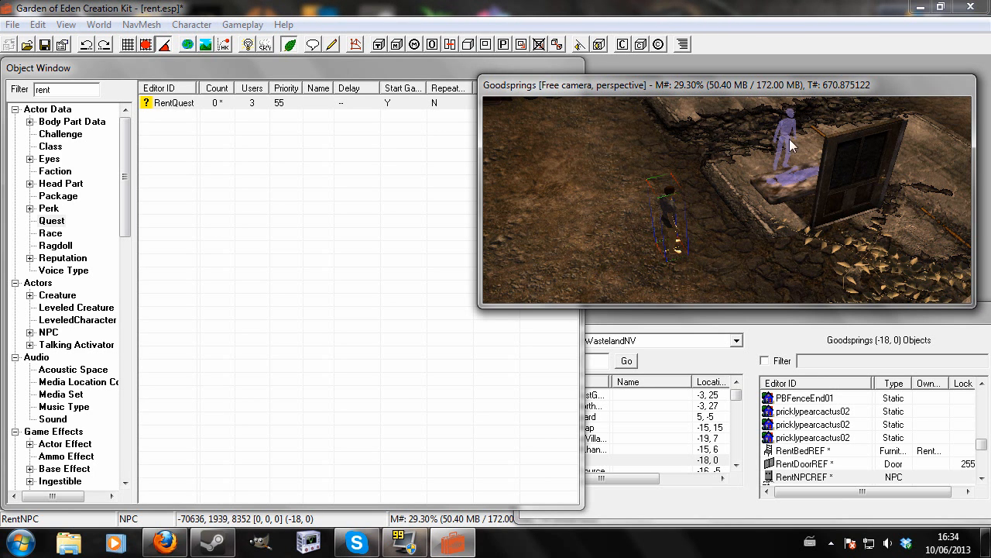
click(782, 199)
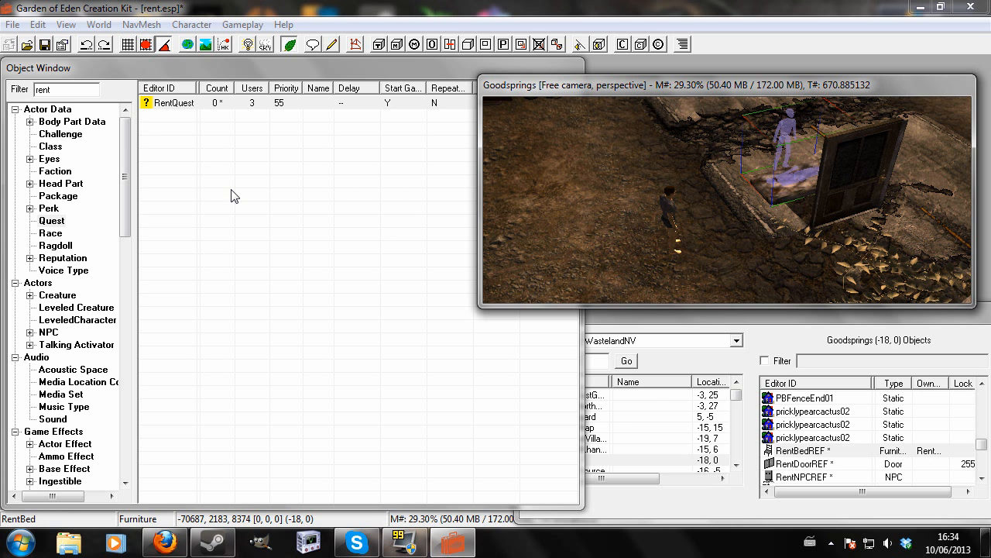
double_click(780, 191)
key(Escape)
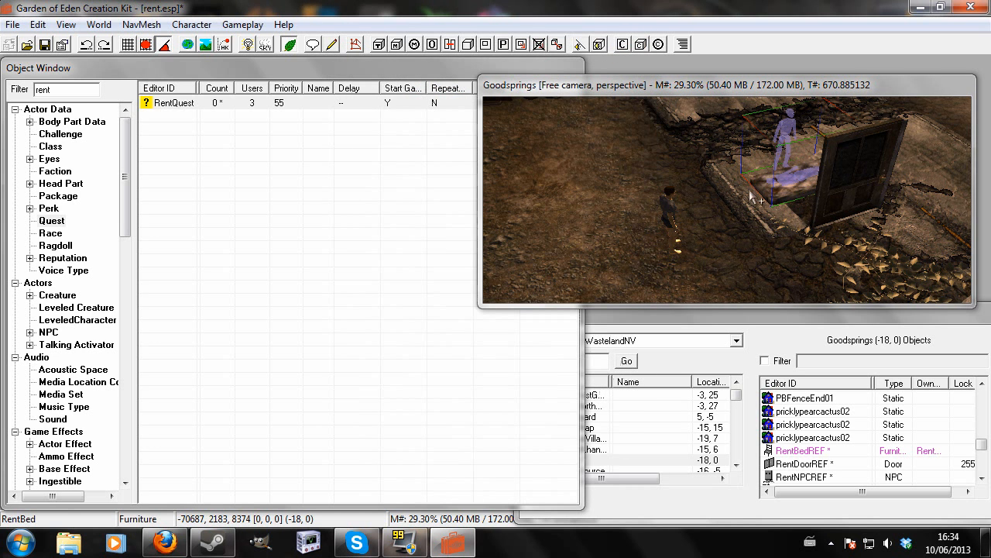
Show the Furniture objects and filter them by "bed".
drag(125, 209, 103, 351)
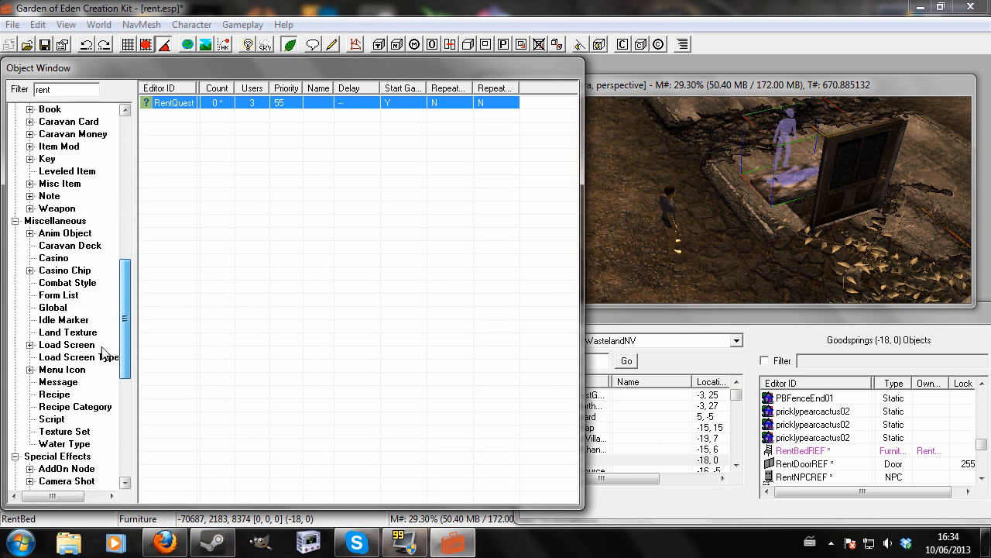
scroll(103, 351, down, 8)
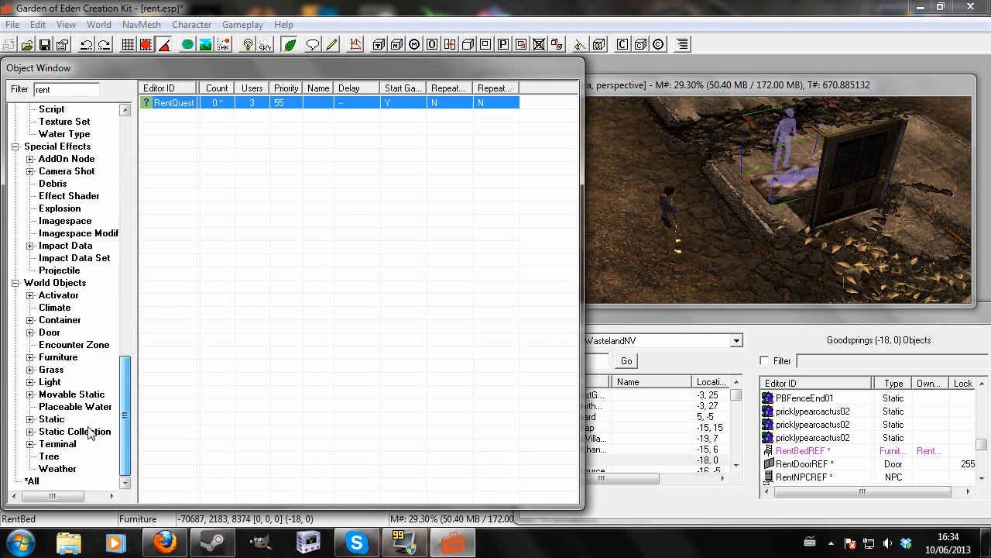
click(62, 359)
drag(64, 91, 6, 93)
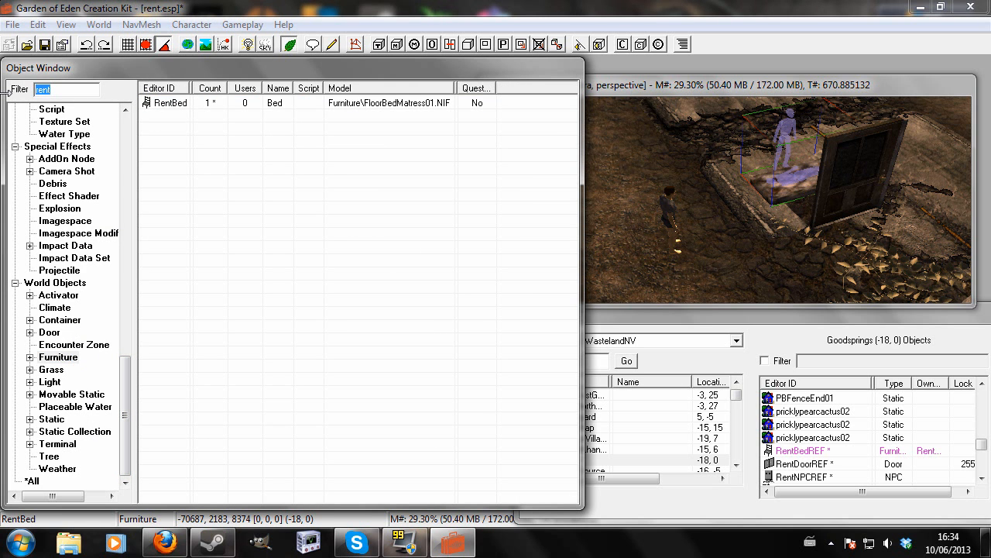
text(bed)
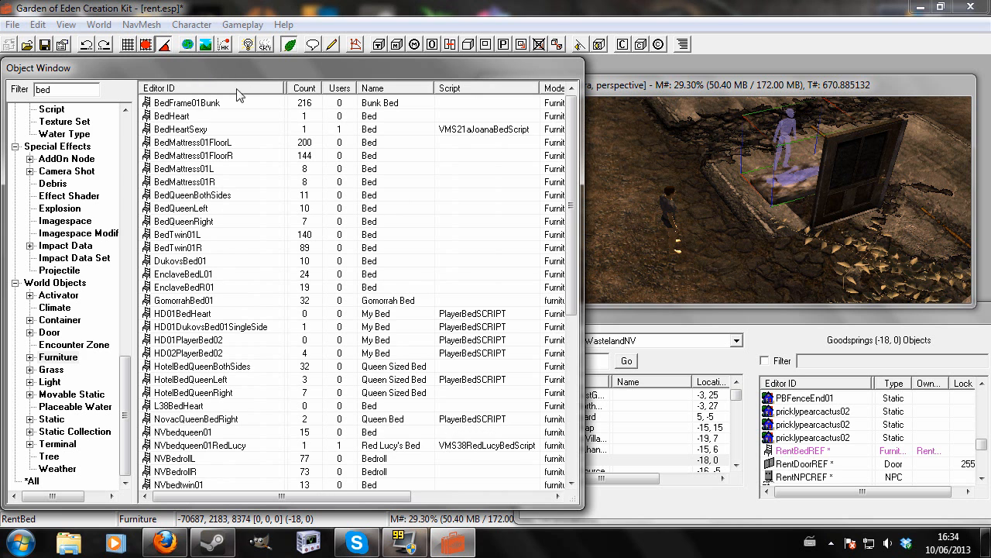
Preview the BedQueenBothSides model, then close the preview.
click(219, 197)
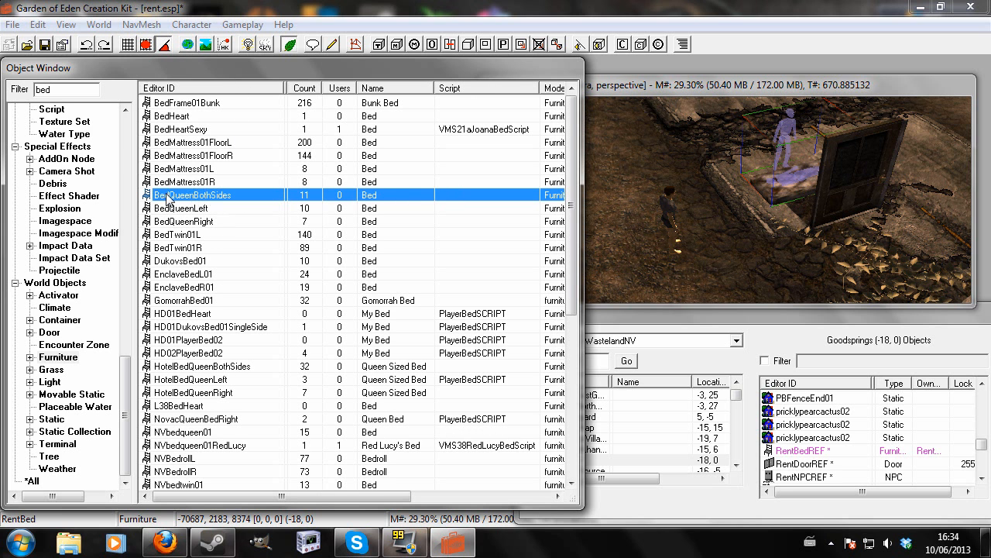
right_click(242, 198)
click(263, 254)
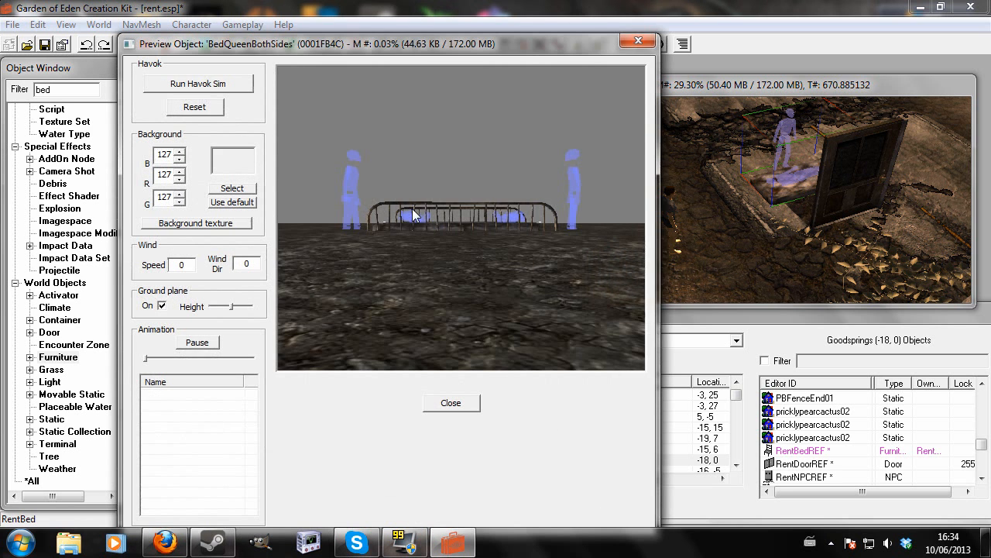
click(636, 41)
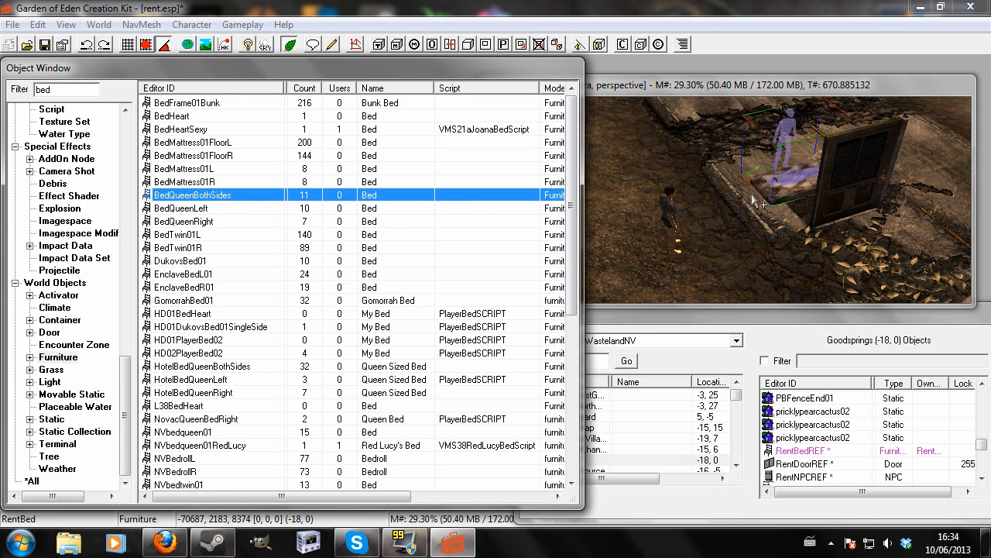
Use Search & Replace to swap the selected RentBed in the Goodsprings view for BedQueenBothSides.
click(782, 188)
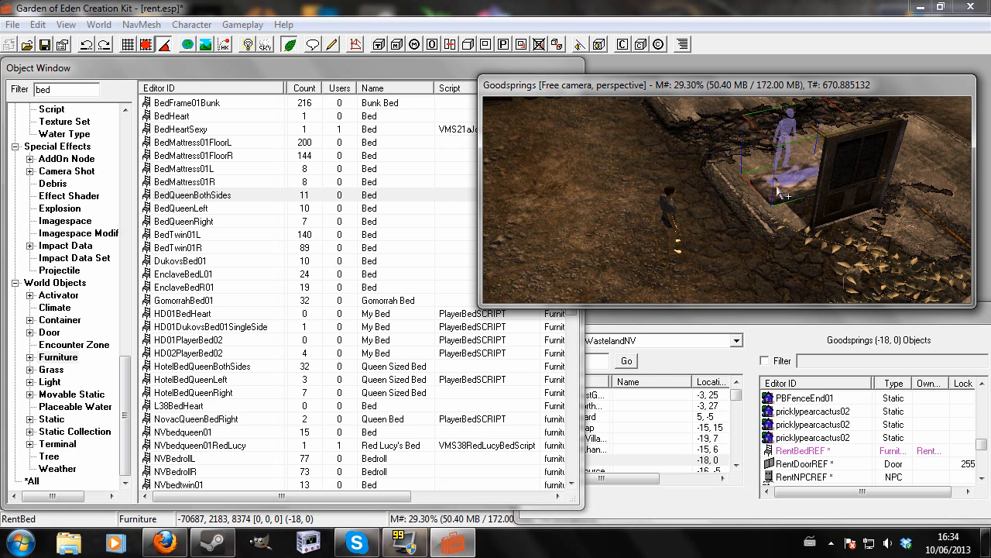
key(ctrl+f)
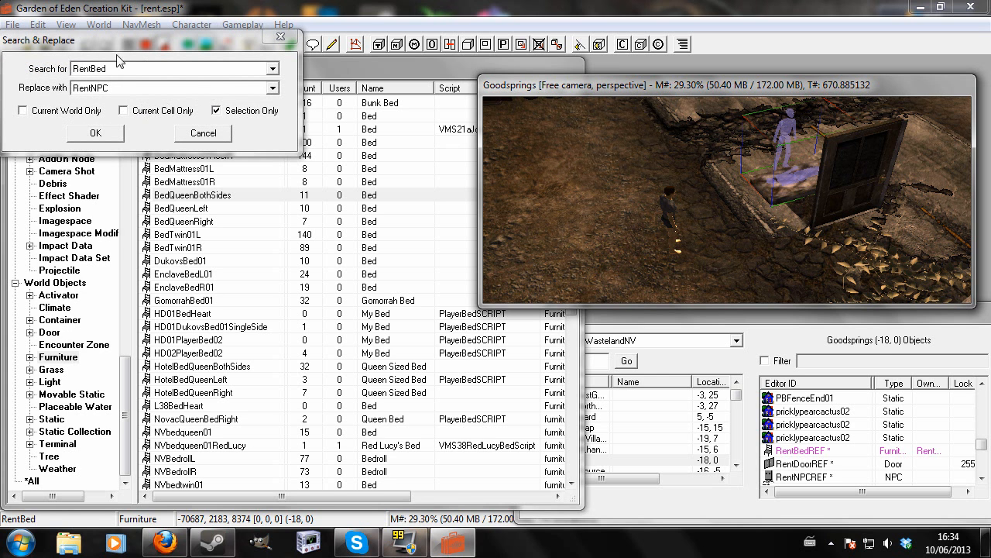
drag(99, 40, 257, 57)
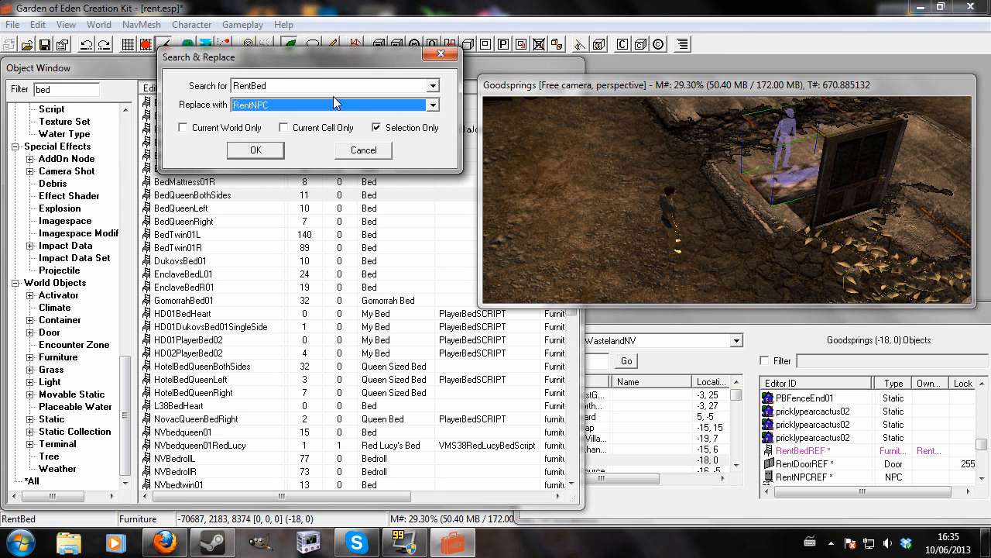
click(433, 105)
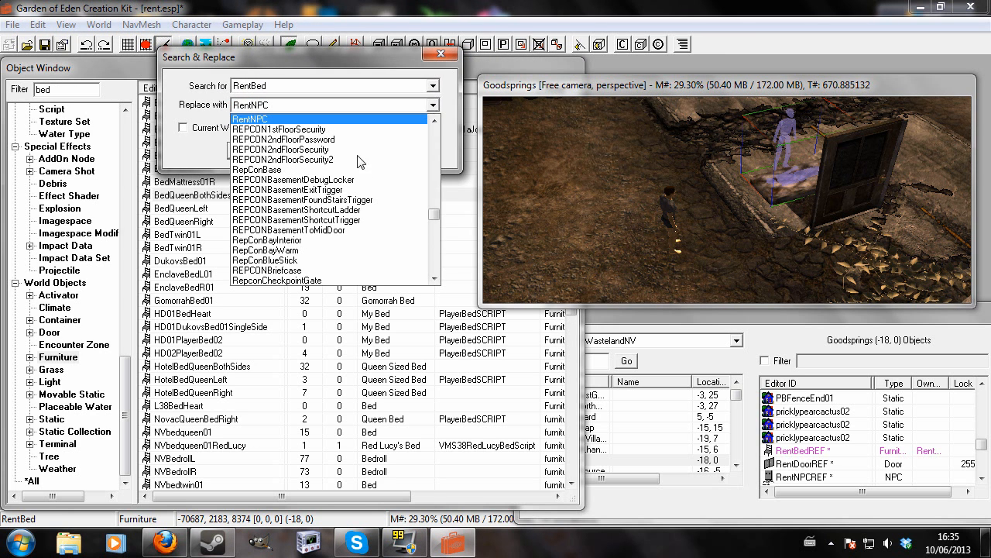
text(bedq)
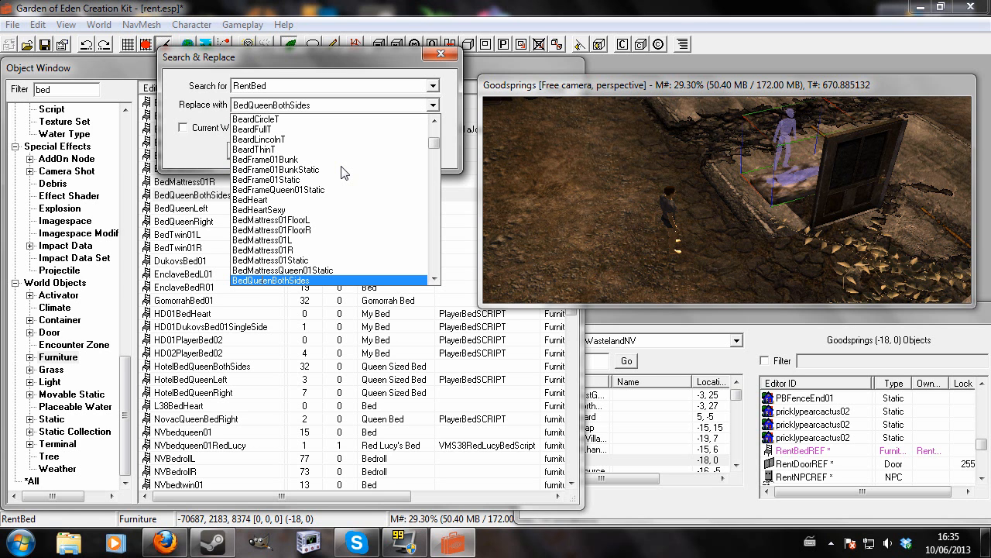
click(273, 281)
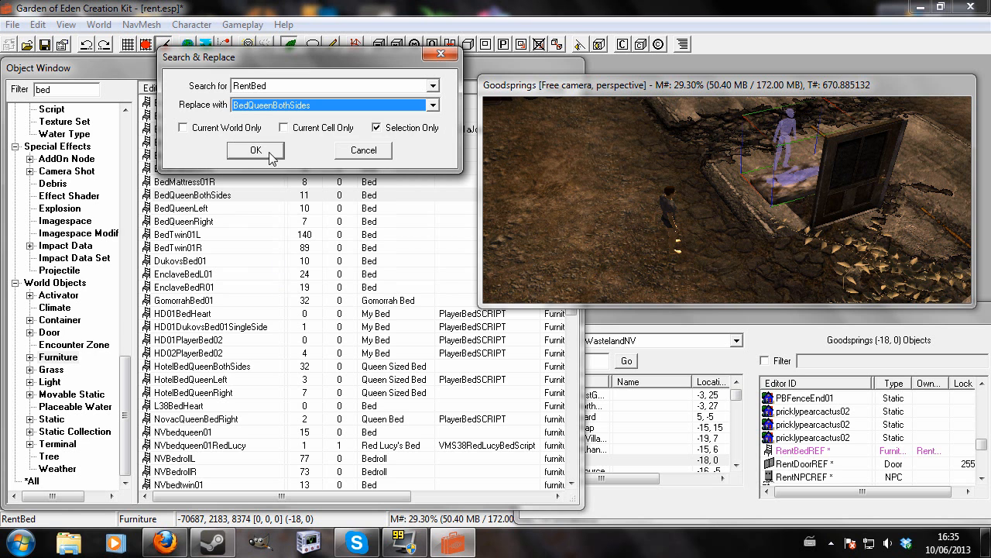
click(260, 153)
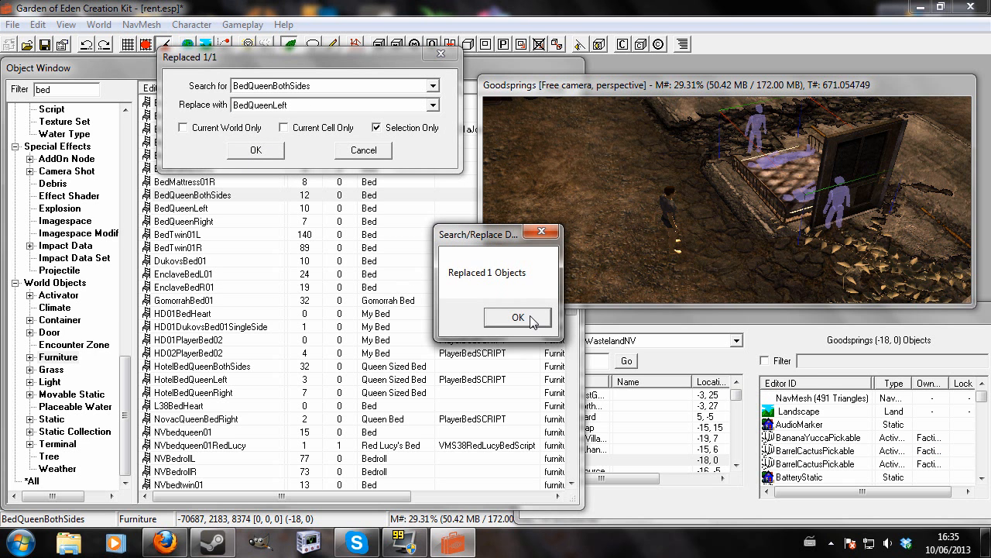
click(517, 317)
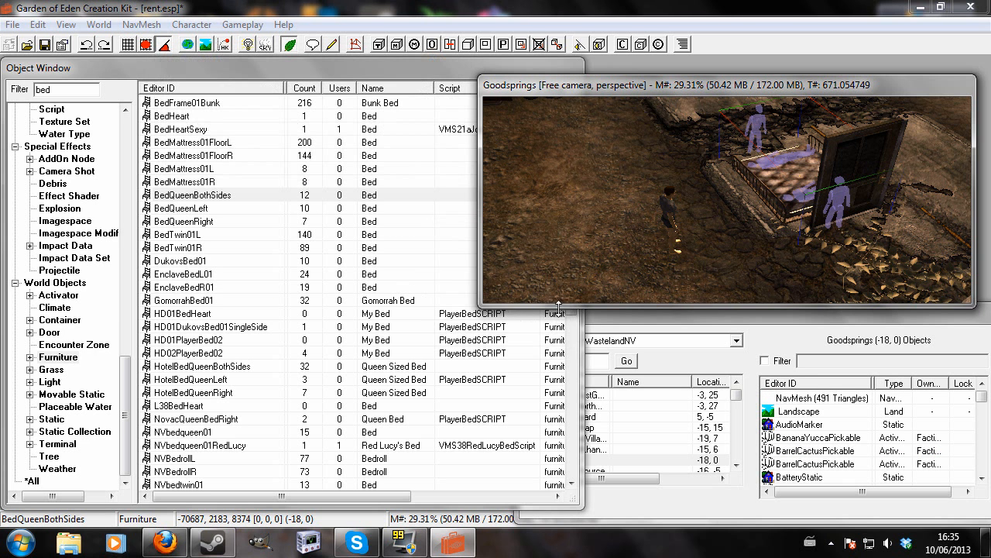
Move the queen bed in the Goodsprings view farther back behind the door onto the pavement, and save the plugin.
double_click(787, 183)
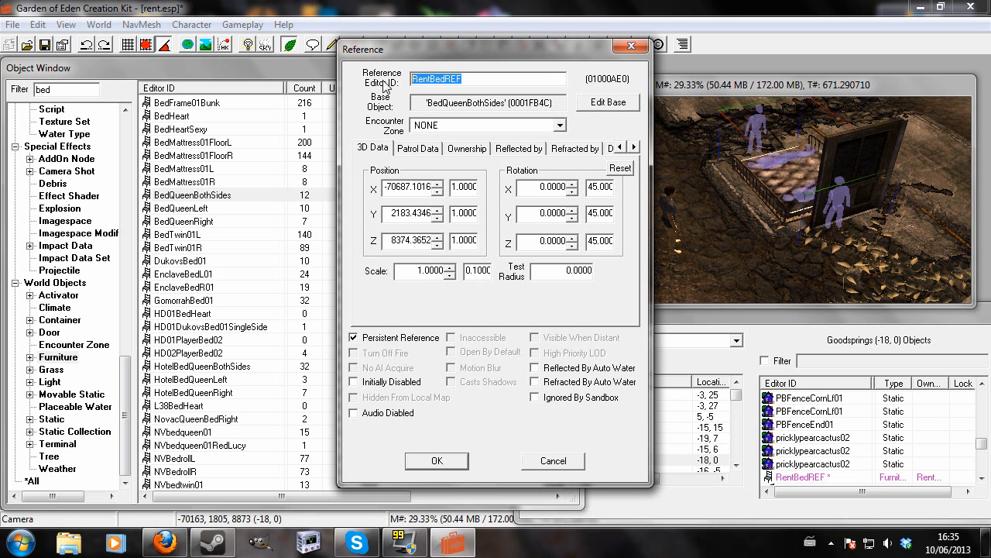
click(630, 46)
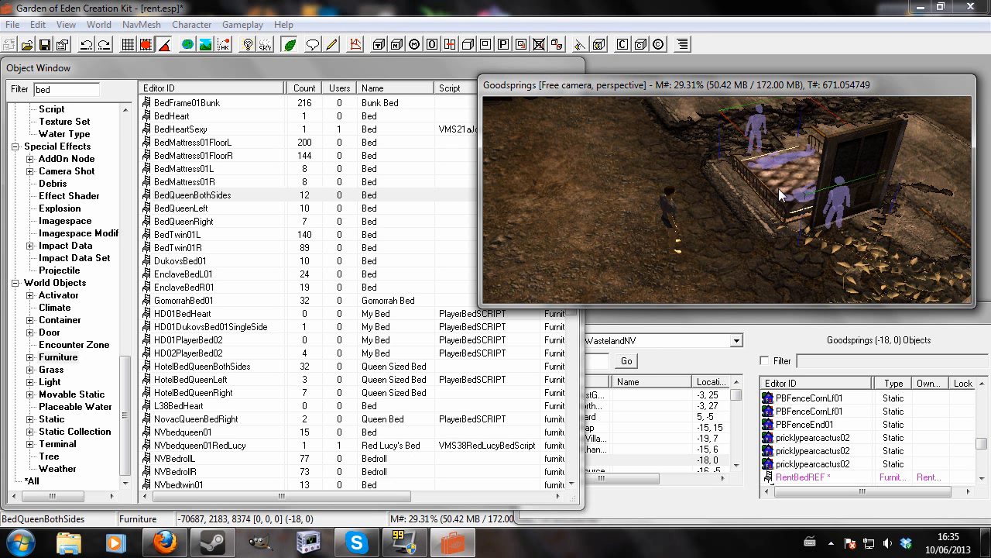
drag(778, 186, 742, 153)
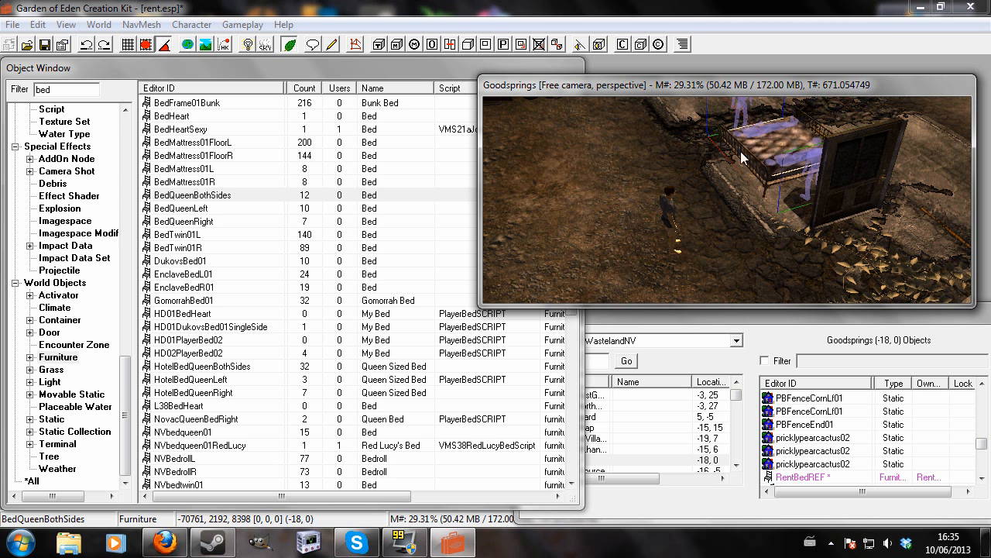
shift+middle_drag(751, 174, 675, 179)
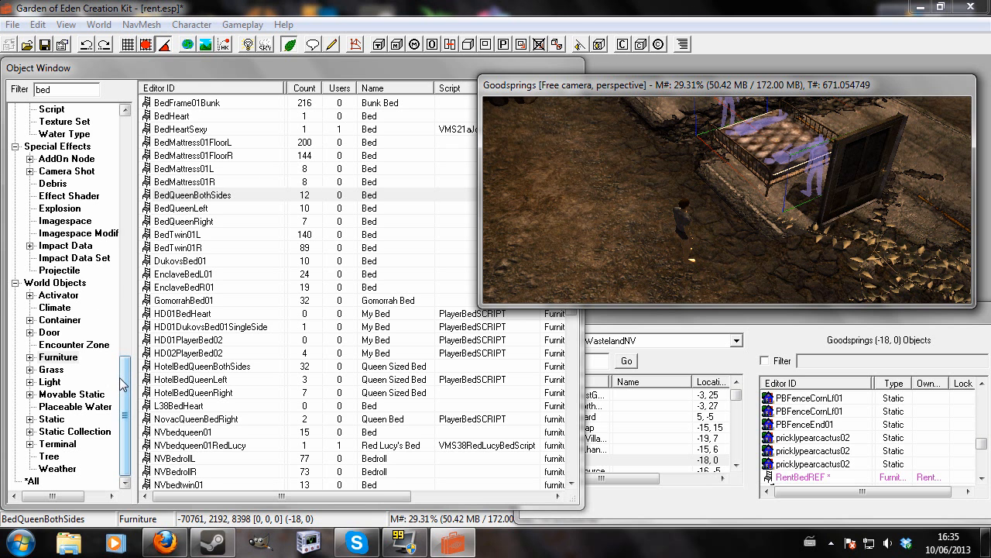
drag(121, 385, 120, 88)
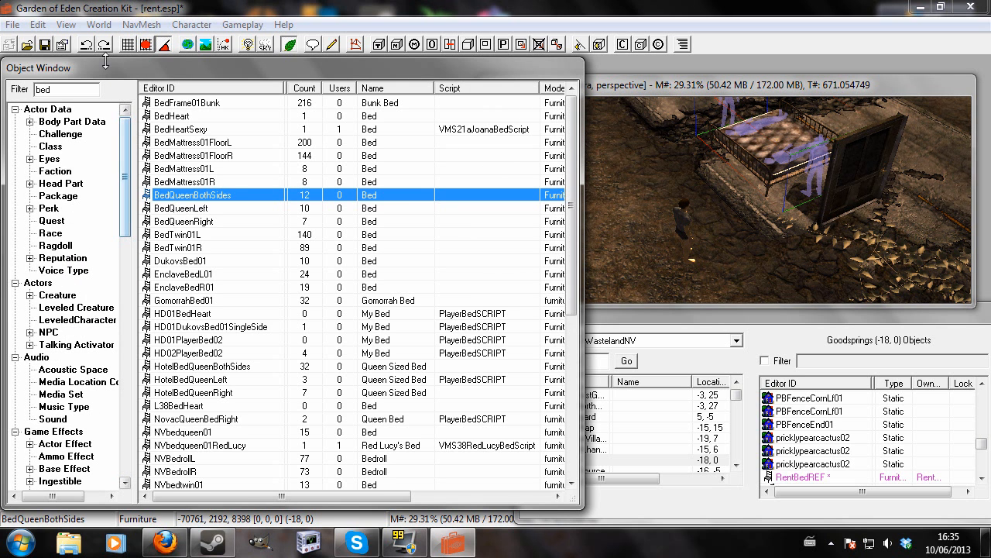
click(44, 45)
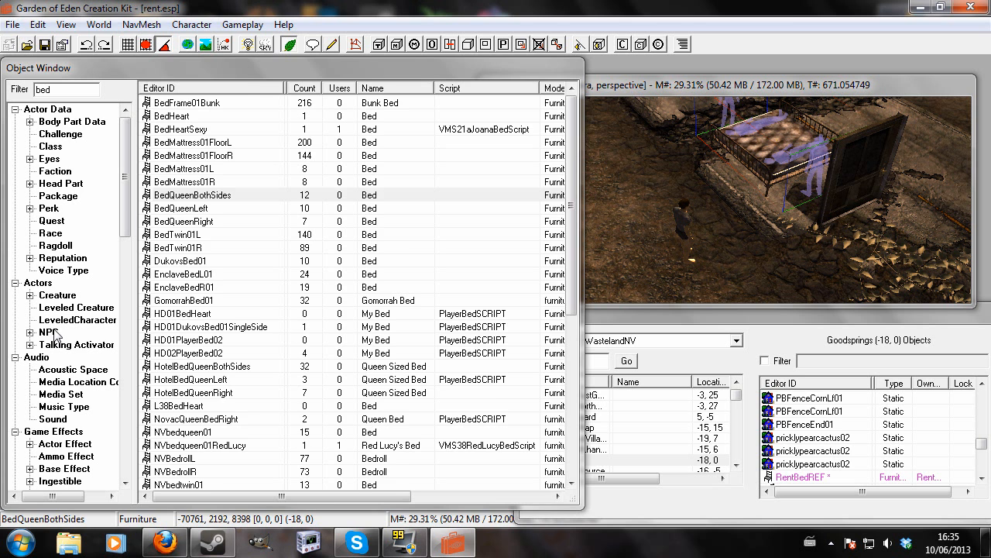
Create a female NPC with the ID WomanNPC and the name Prostitute.
click(49, 332)
right_click(182, 206)
click(502, 242)
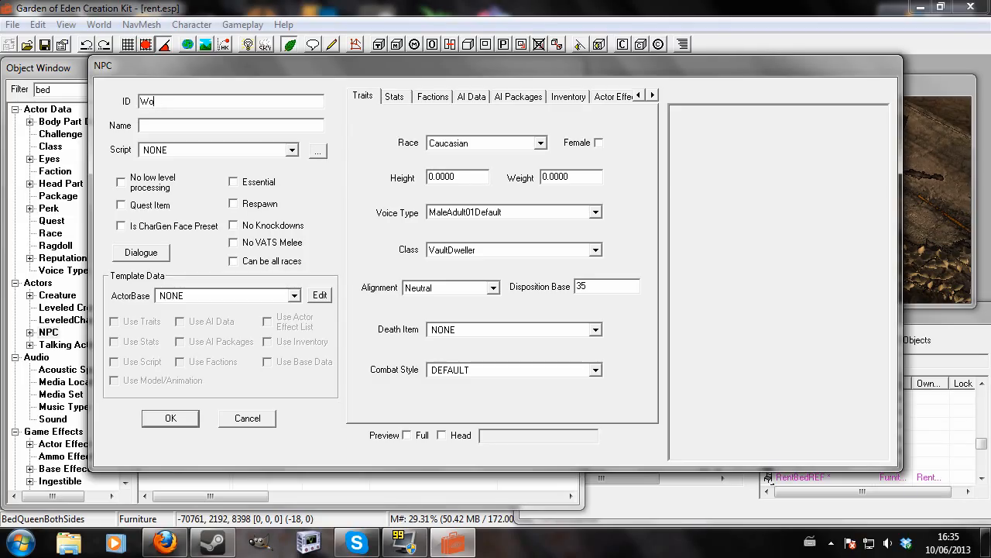
text(WomanN)
text(P)
text(rost)
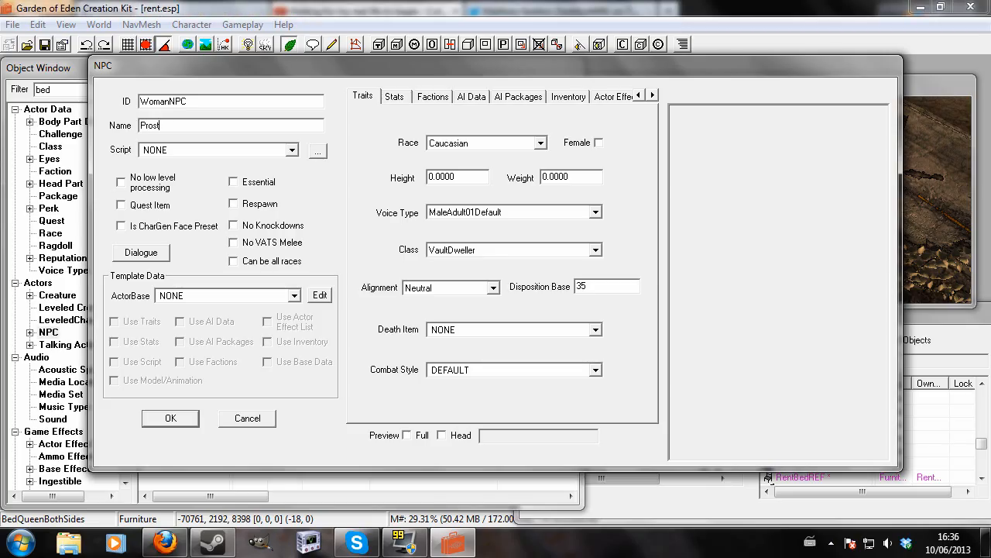
text(itute)
click(598, 143)
click(171, 419)
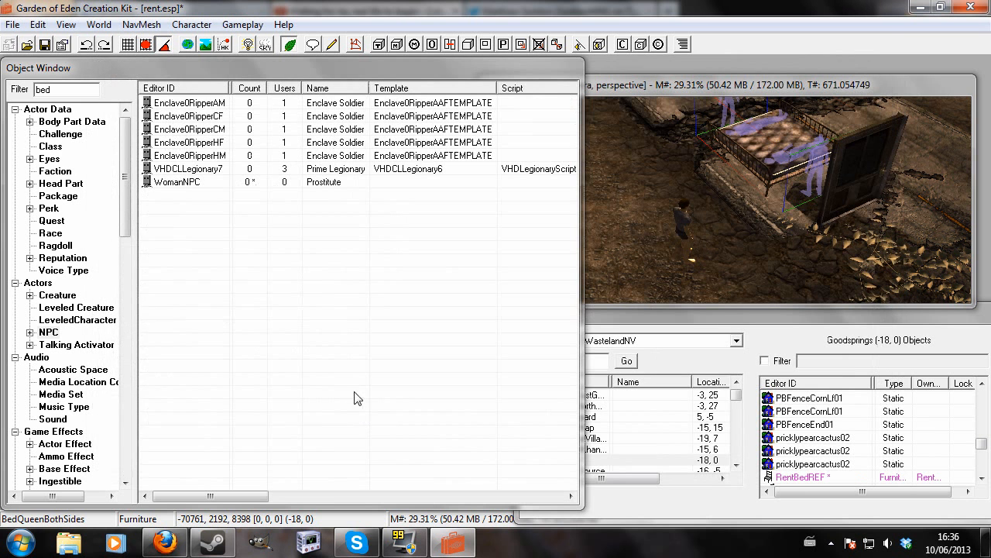
Place WomanNPC in the Goodsprings view near the existing NPC outside the door, dropped to the ground.
click(190, 182)
drag(152, 188, 792, 232)
scroll(794, 230, down, 3)
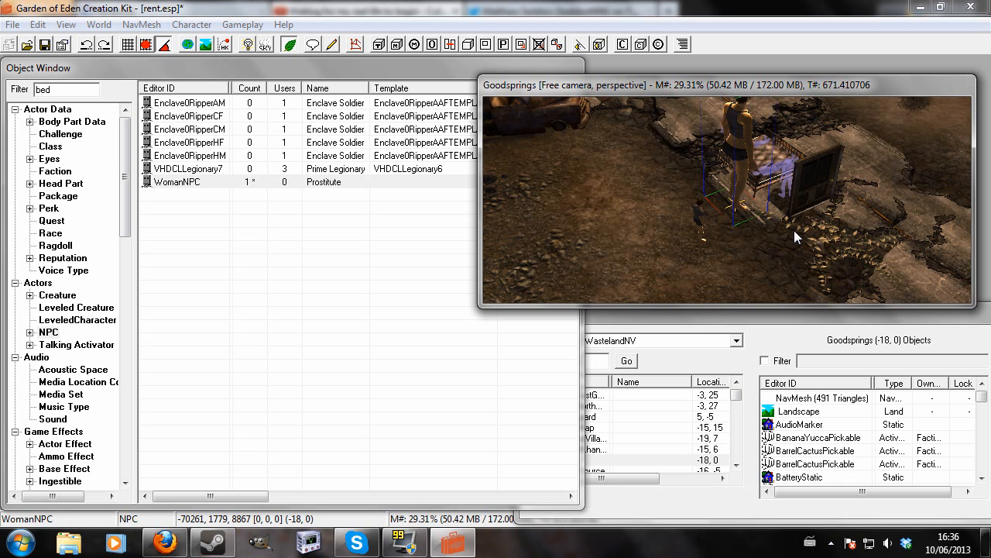
middle_drag(794, 230, 794, 139)
drag(794, 139, 832, 290)
key(f)
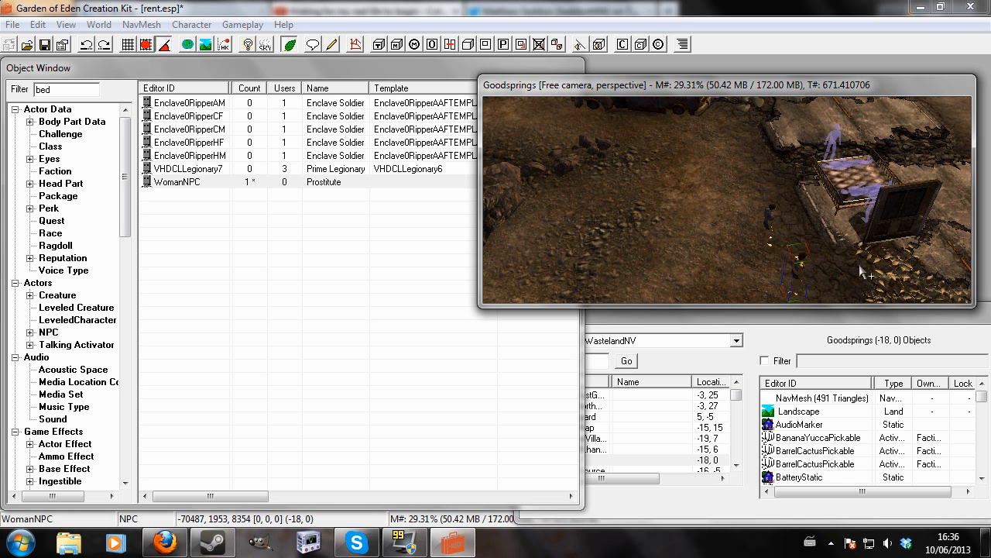
middle_drag(832, 292, 558, 191)
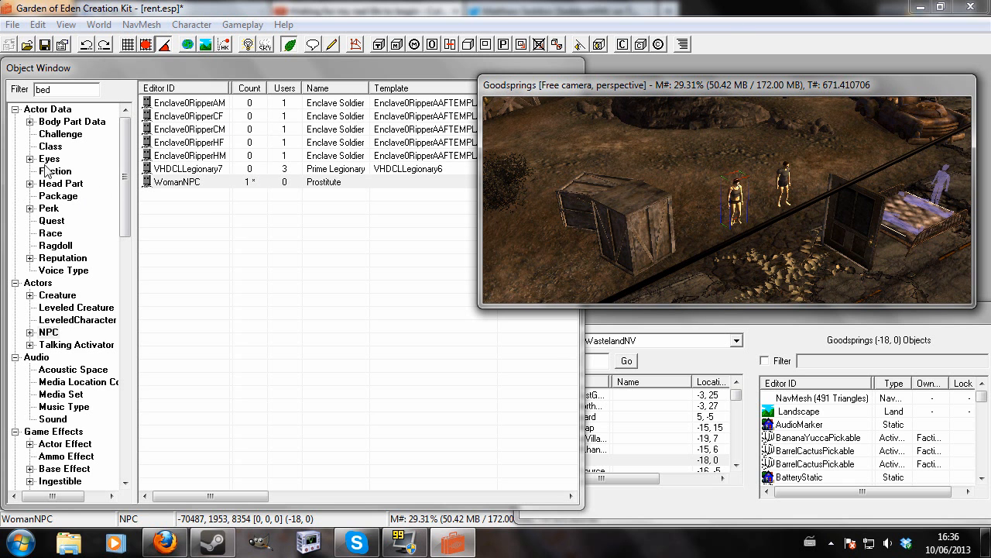
key(d)
Create a SandBox package with the ID ProstSand, keeping the default wander location and allowed behaviors.
click(59, 195)
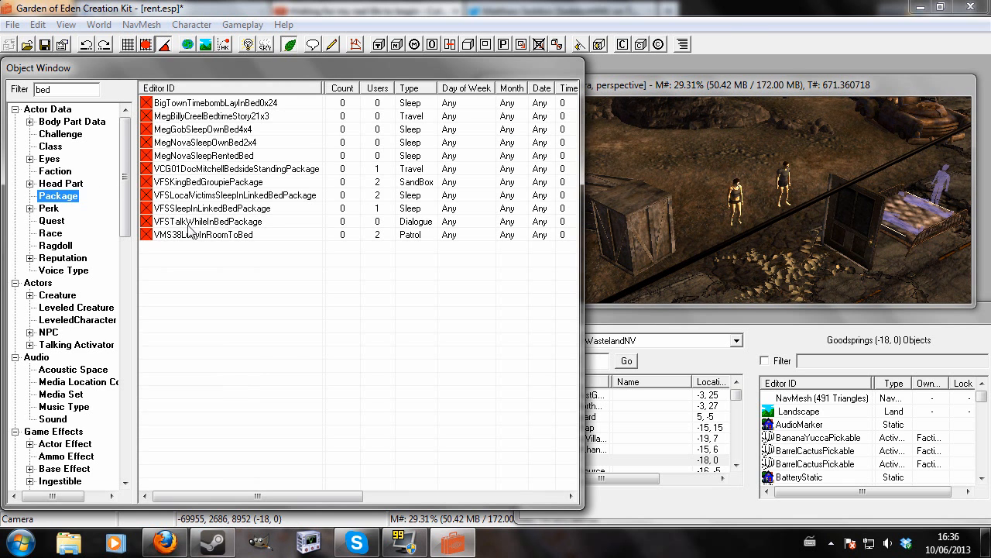
right_click(213, 283)
click(246, 291)
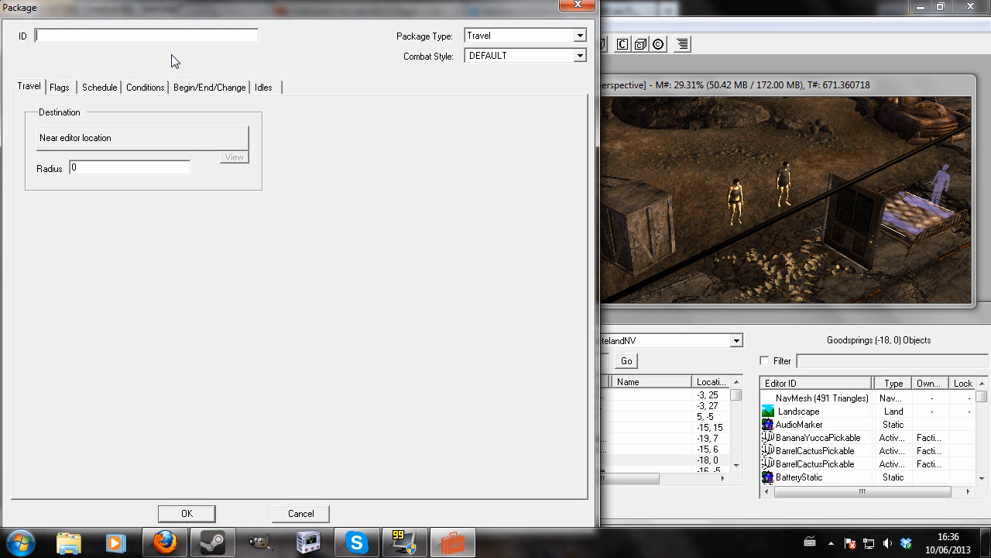
text(ProstSand)
click(580, 36)
click(514, 80)
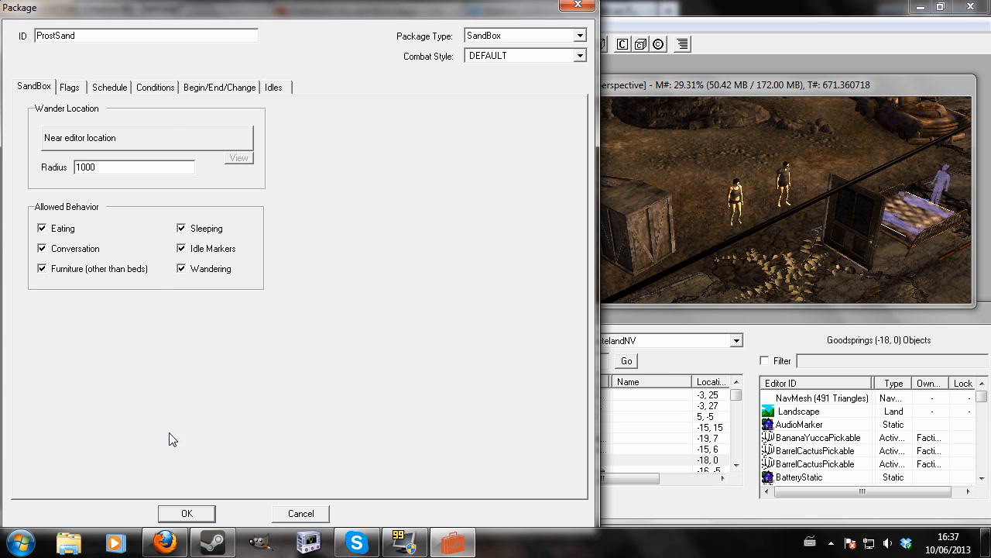
click(175, 515)
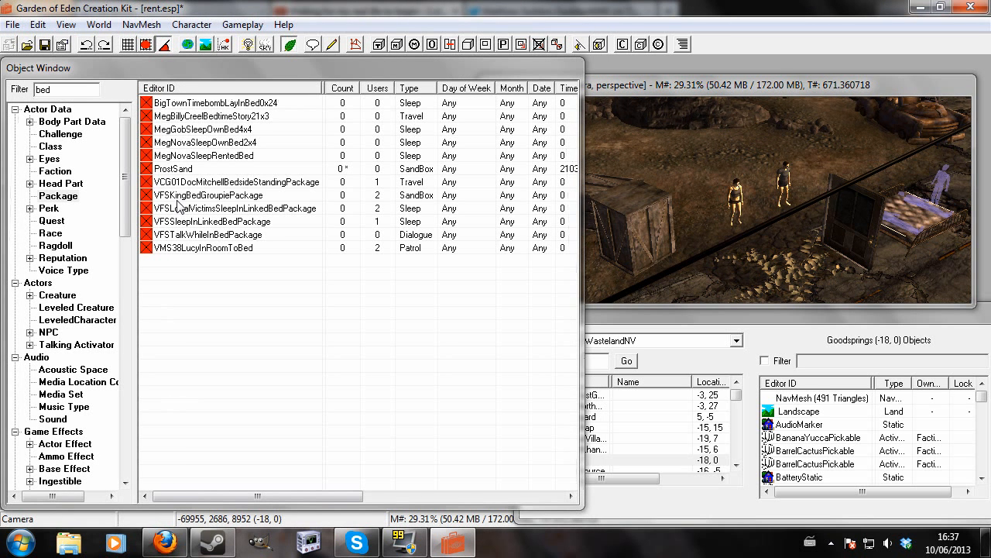
Start a new package with the ID ProstSleep and set its type to Sleep.
right_click(209, 283)
click(263, 291)
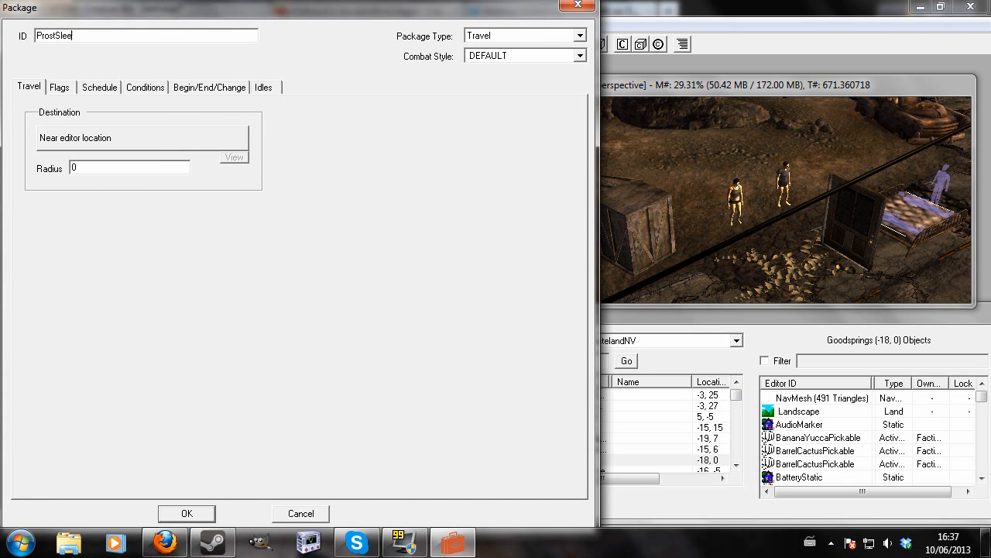
click(580, 36)
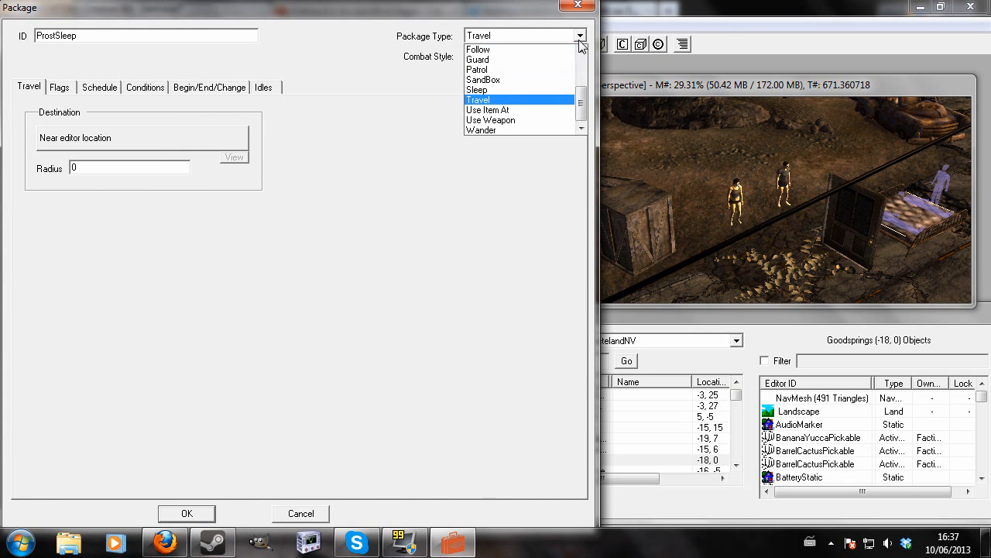
click(504, 90)
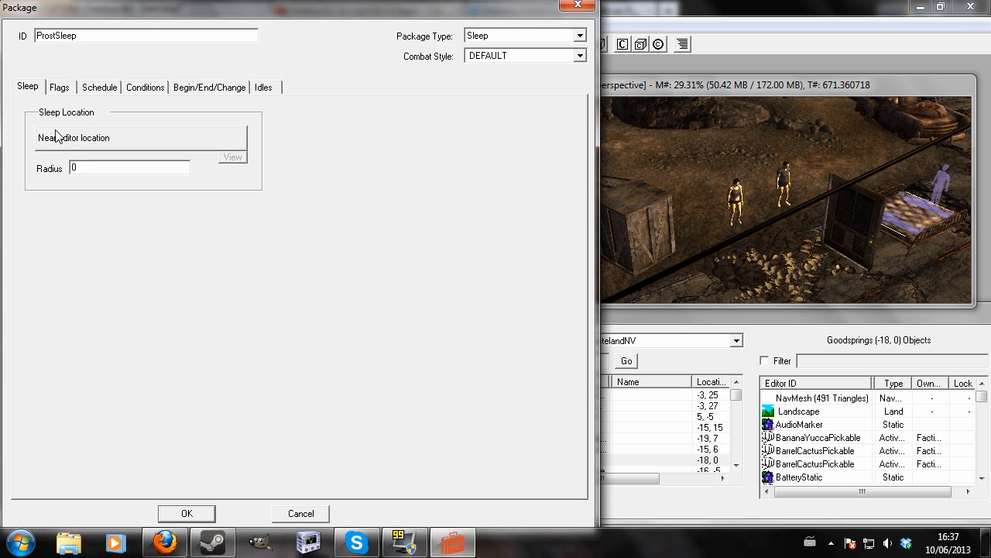
Set the ProstSleep sleep location to Near Reference with RentBedREF in Goodsprings, and save the package.
click(99, 138)
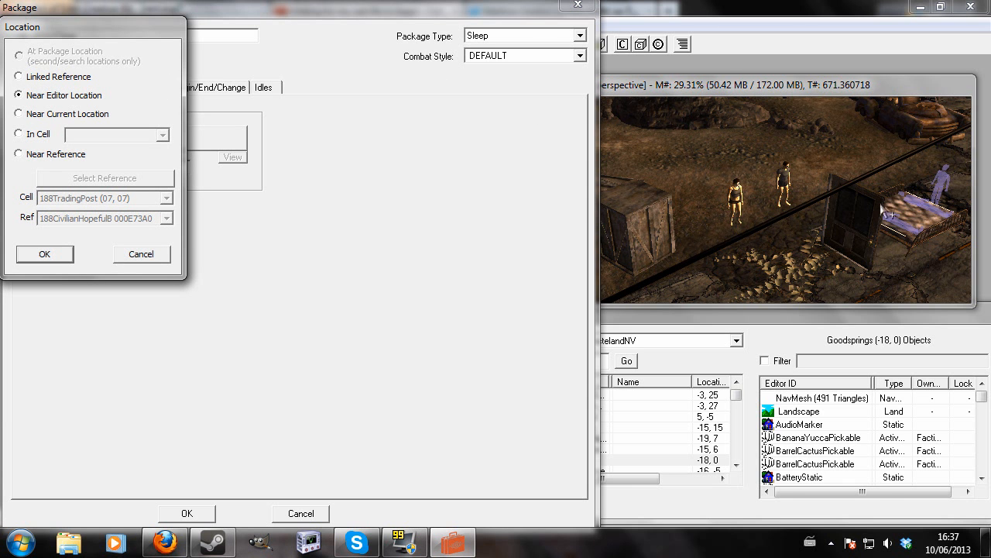
click(912, 237)
double_click(913, 237)
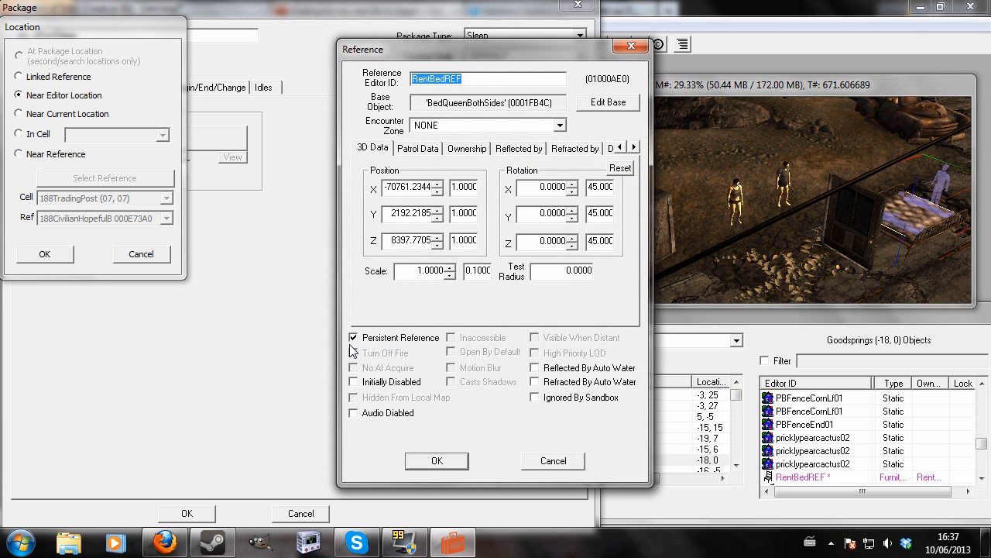
click(436, 461)
click(24, 154)
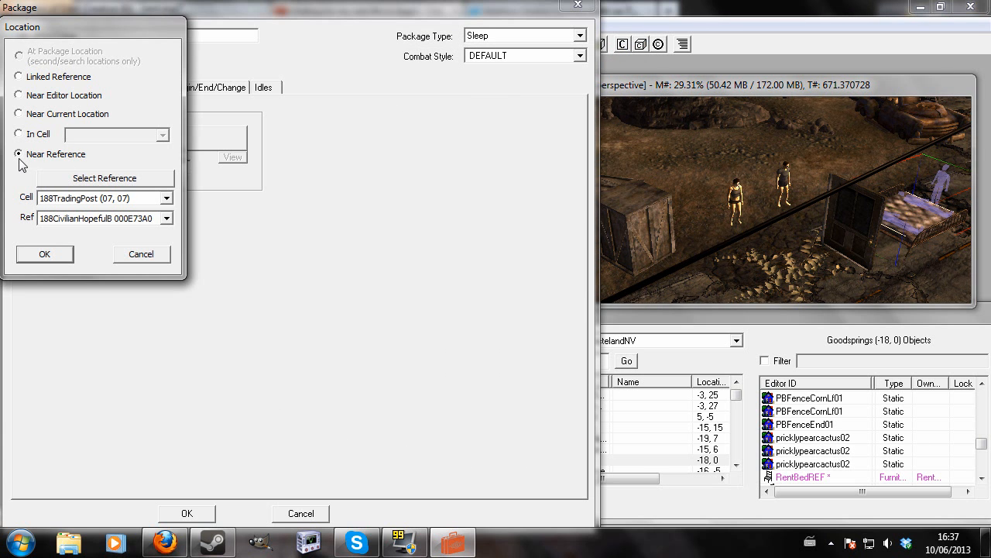
click(99, 178)
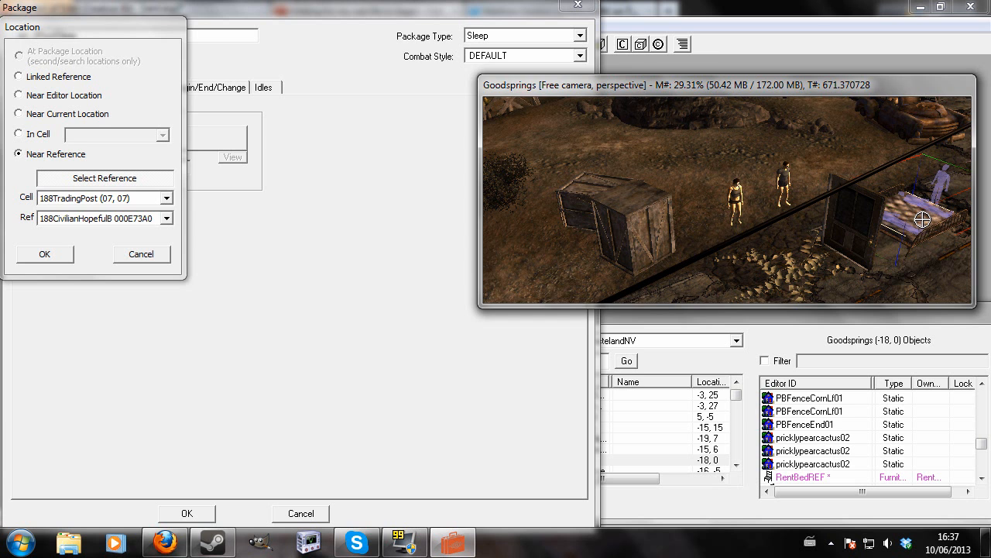
double_click(923, 223)
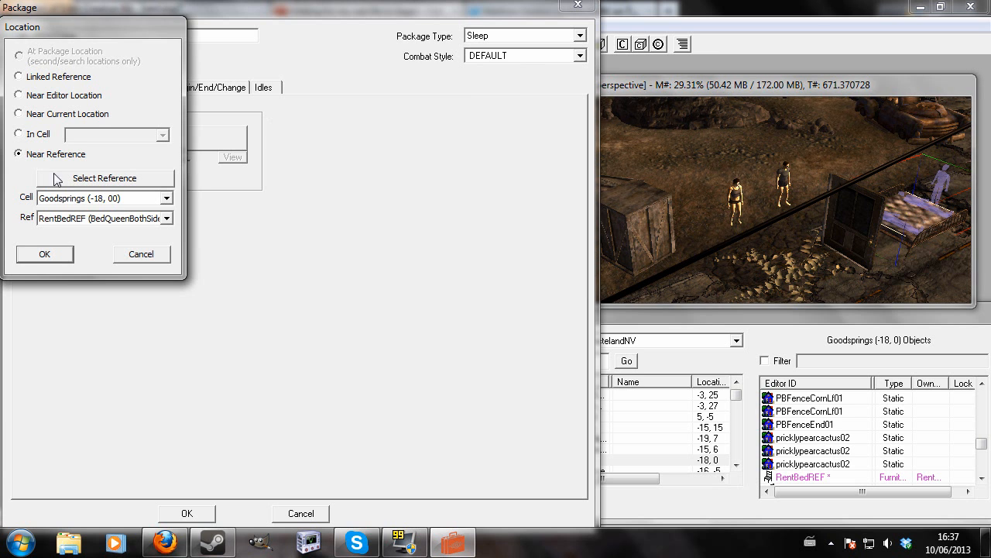
click(44, 254)
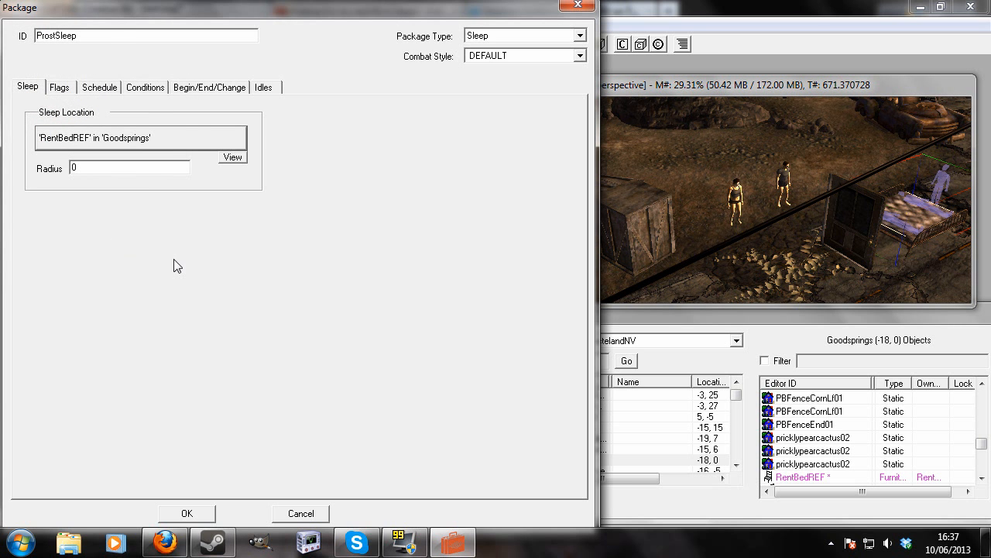
click(189, 513)
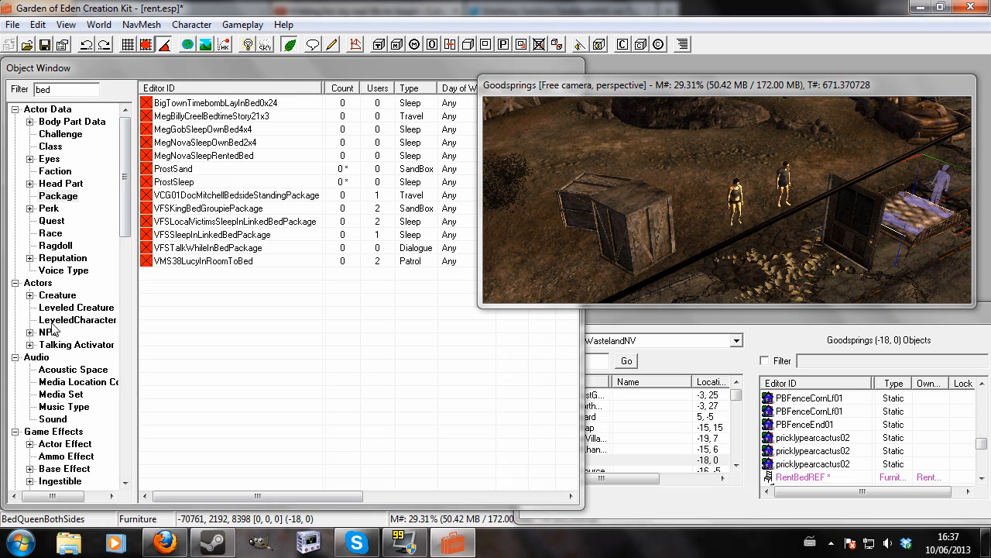
Add the variable "Short Hired" above Short Rented in RentQuest's RentScript, then save the script and quest.
click(51, 221)
key(Tab)
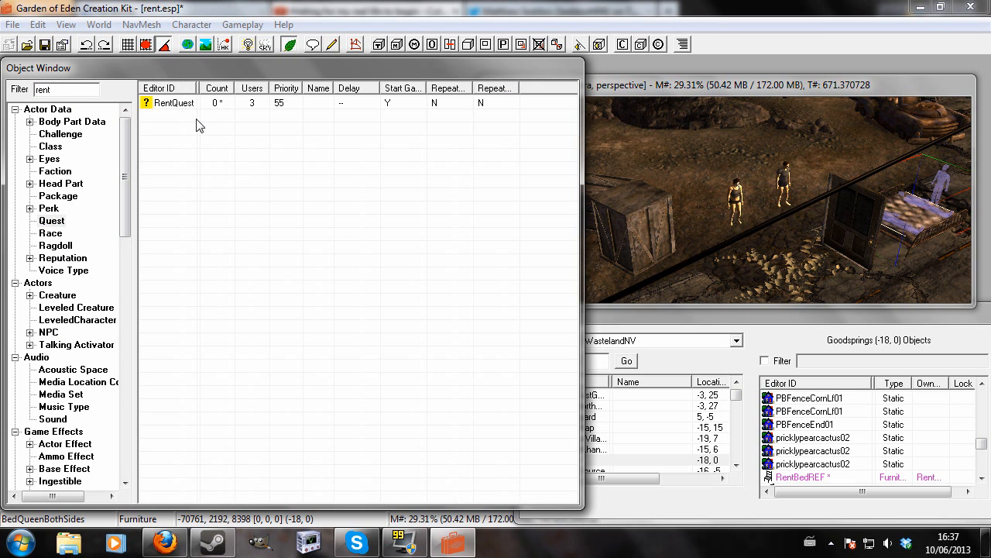
double_click(162, 99)
click(422, 100)
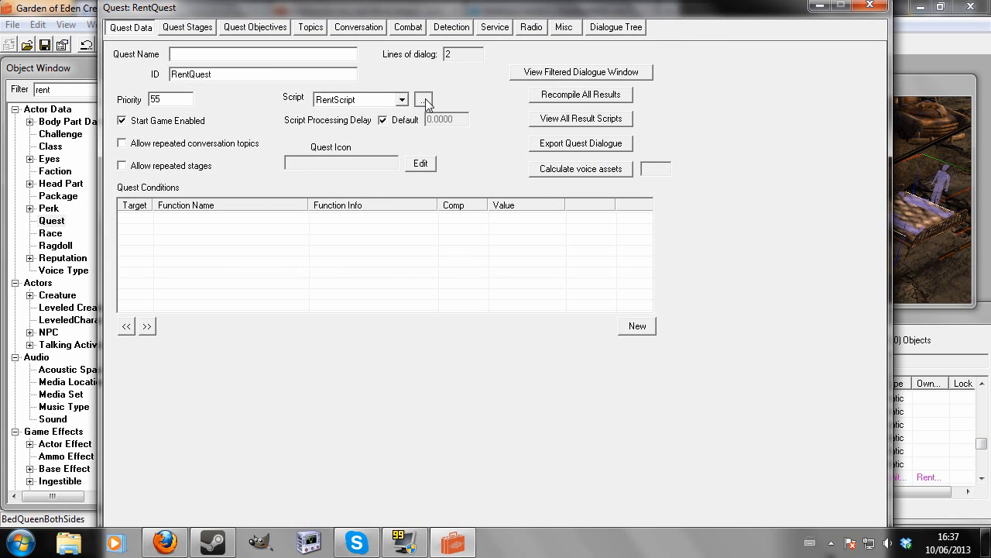
click(243, 206)
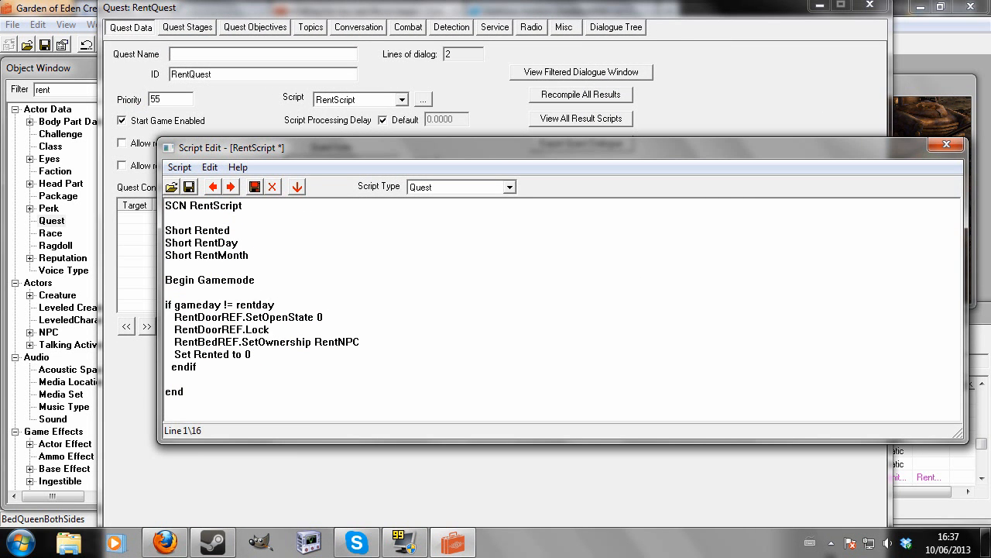
key(Return)
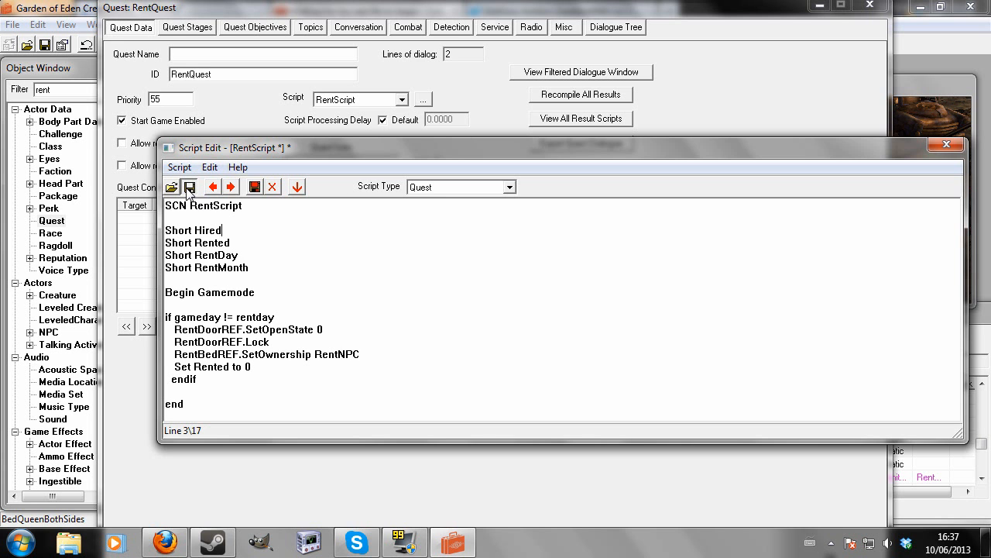
click(945, 146)
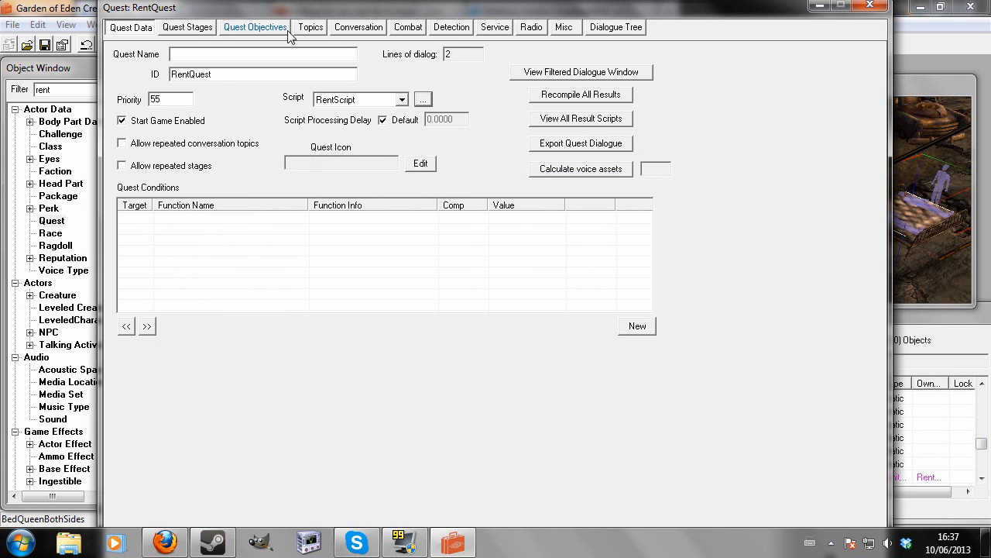
key(Return)
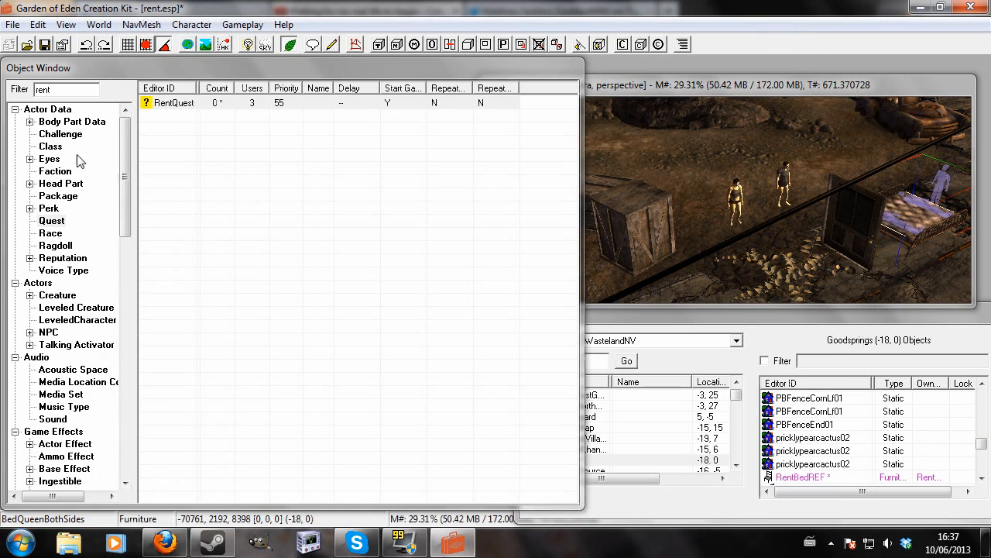
Open the ProstSand package and start a new condition that uses the GetQuestVariable function.
click(59, 196)
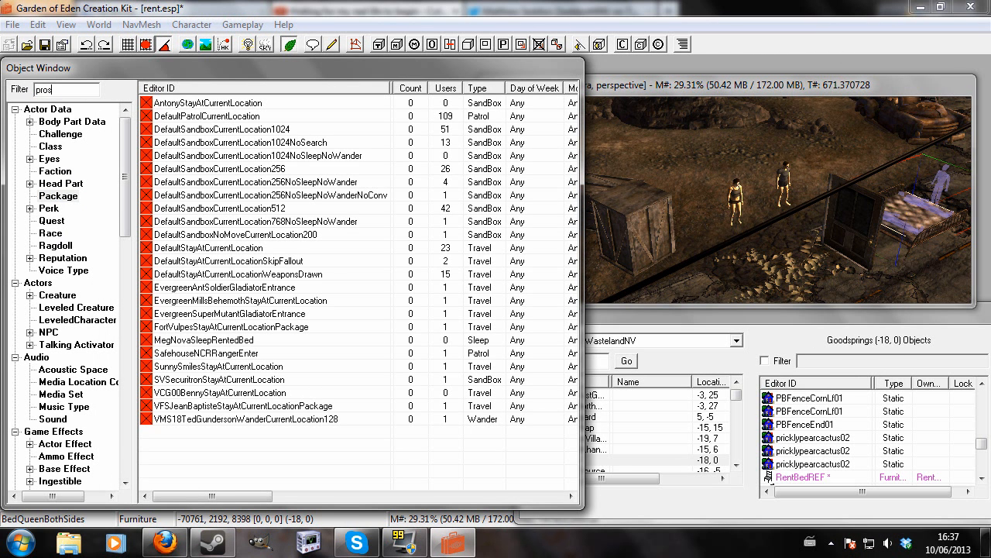
text(prost)
double_click(172, 102)
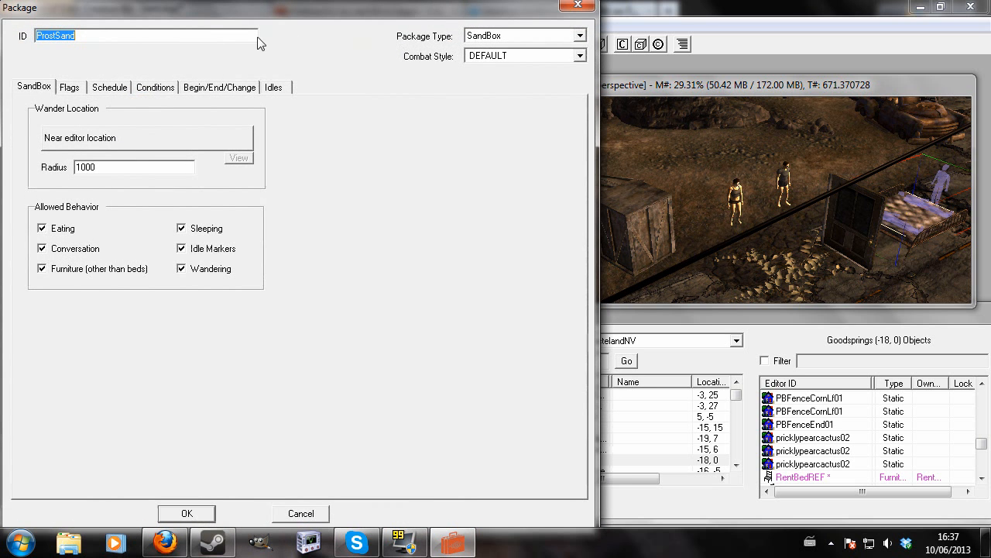
click(159, 88)
right_click(131, 136)
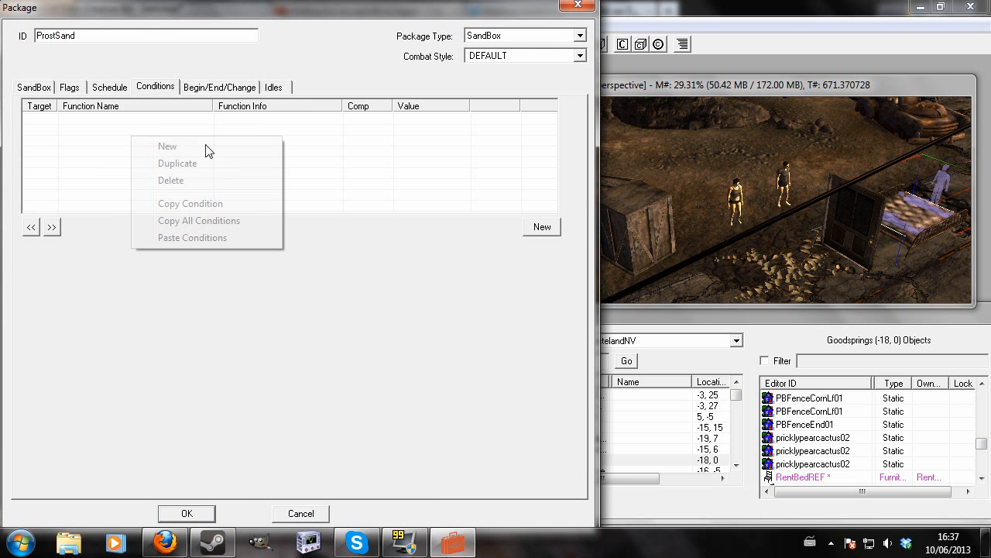
click(226, 148)
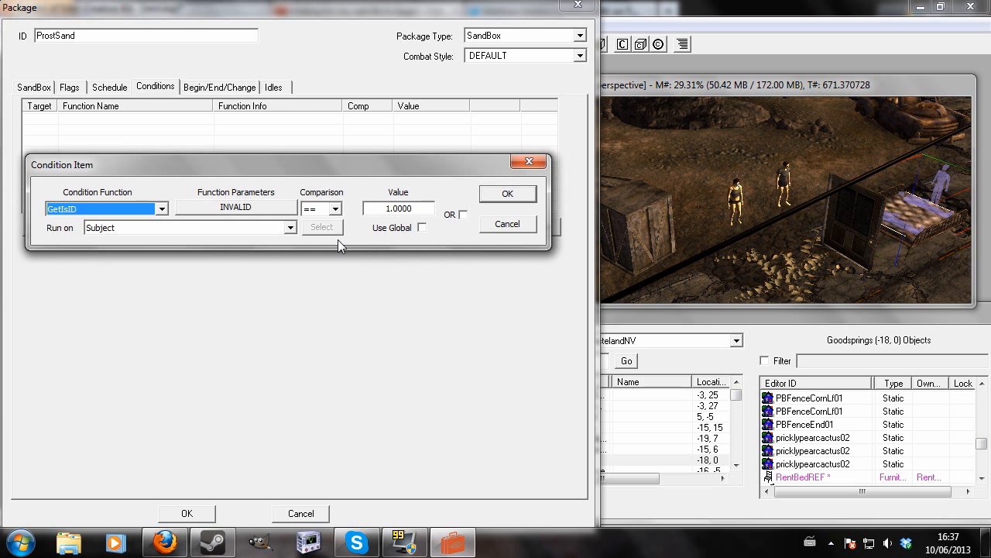
text(getquestv)
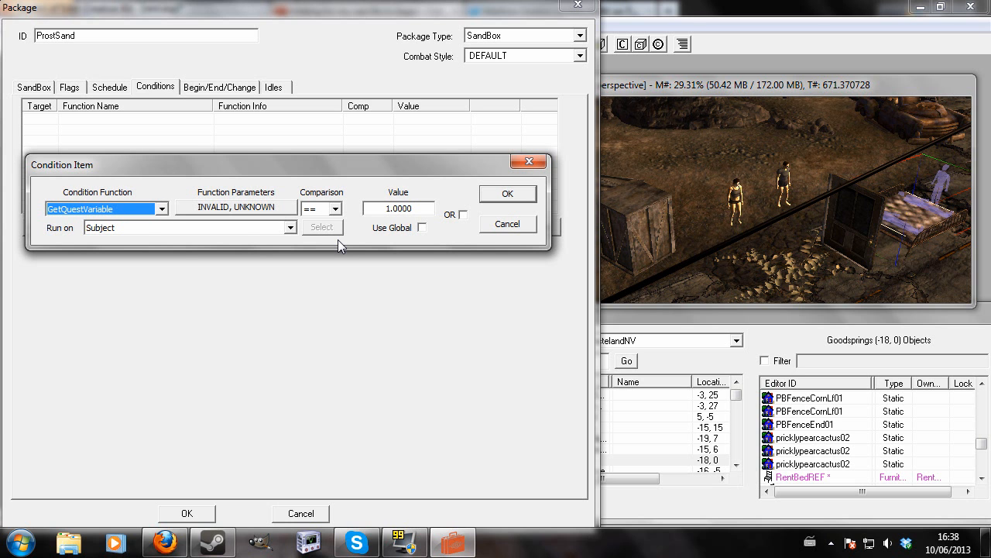
Set the ProstSand condition to RentQuest's Hired variable == 0, and save the package.
click(385, 312)
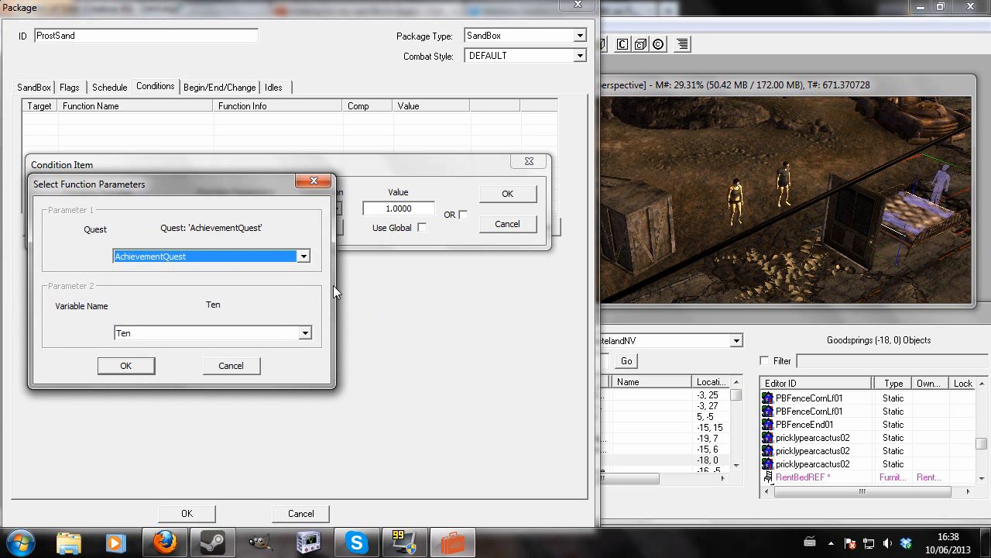
text(rent)
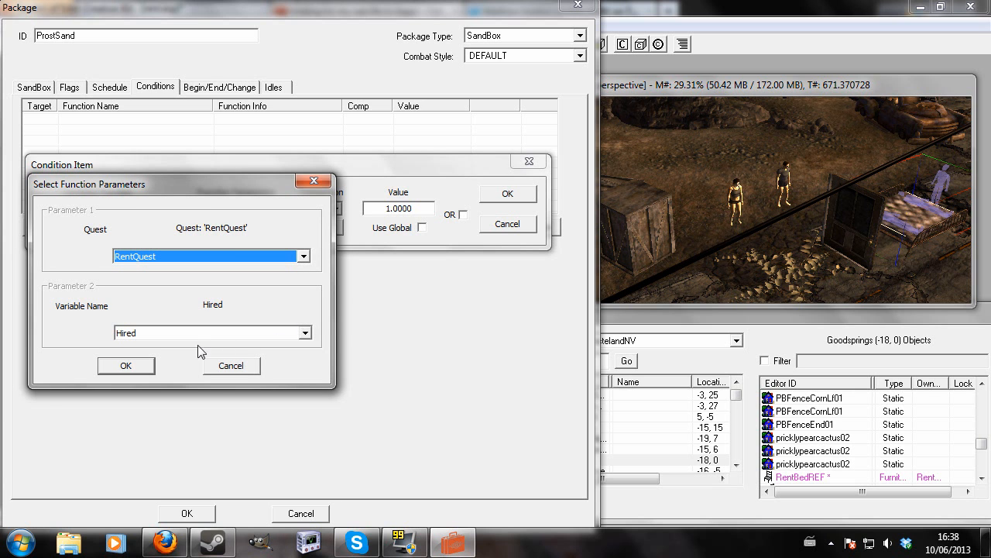
click(126, 367)
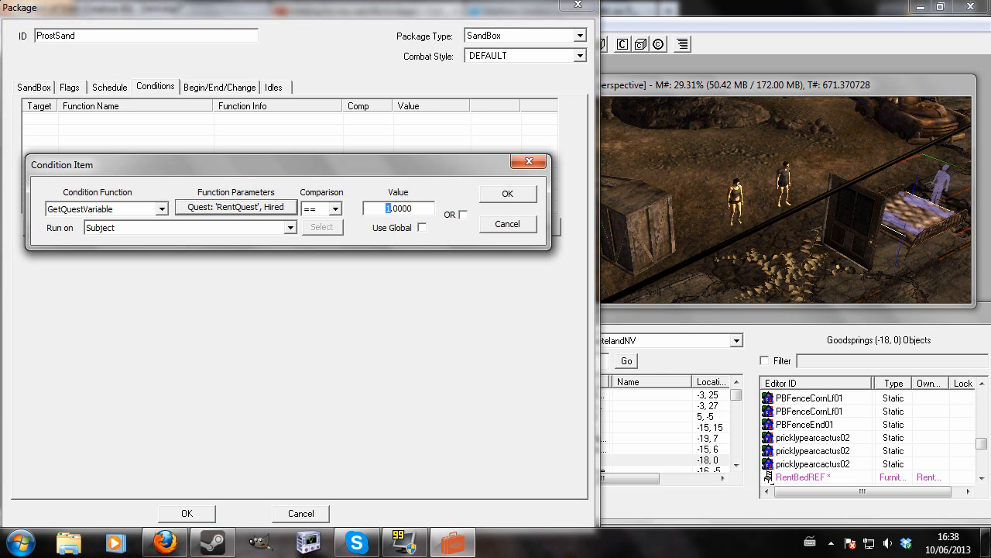
text(0)
click(505, 194)
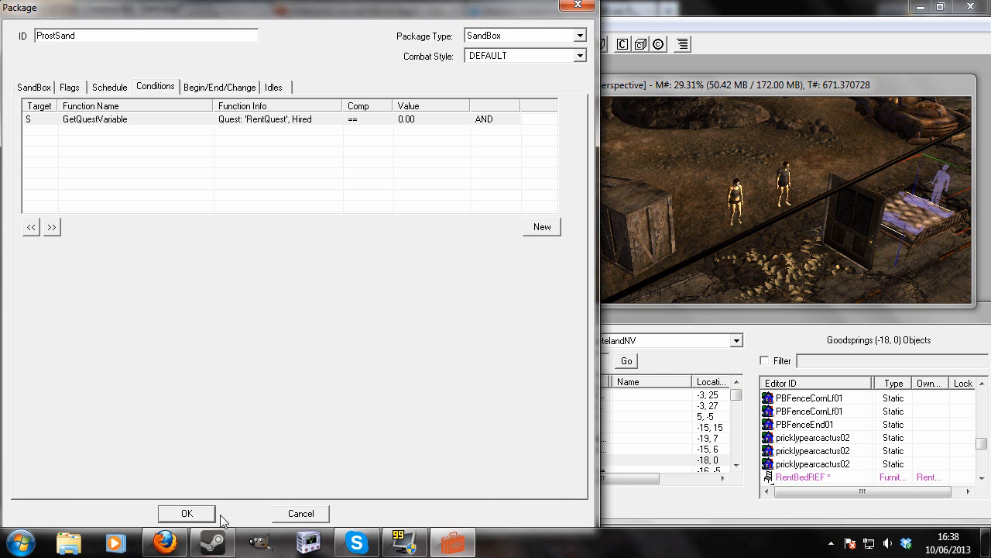
click(192, 513)
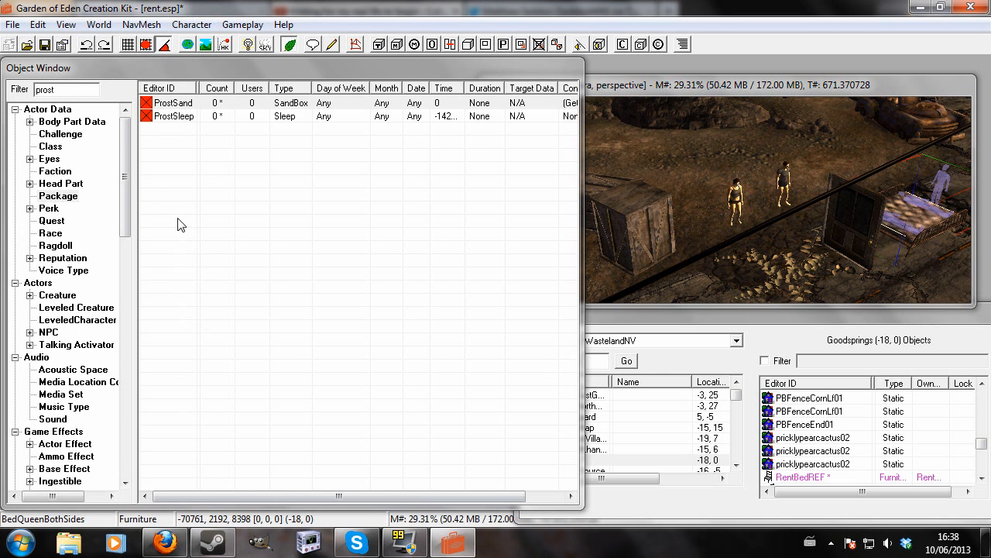
Add a GetQuestVariable condition to the ProstSleep package requiring RentQuest's Hired == 1, then save the package and the plugin.
double_click(180, 118)
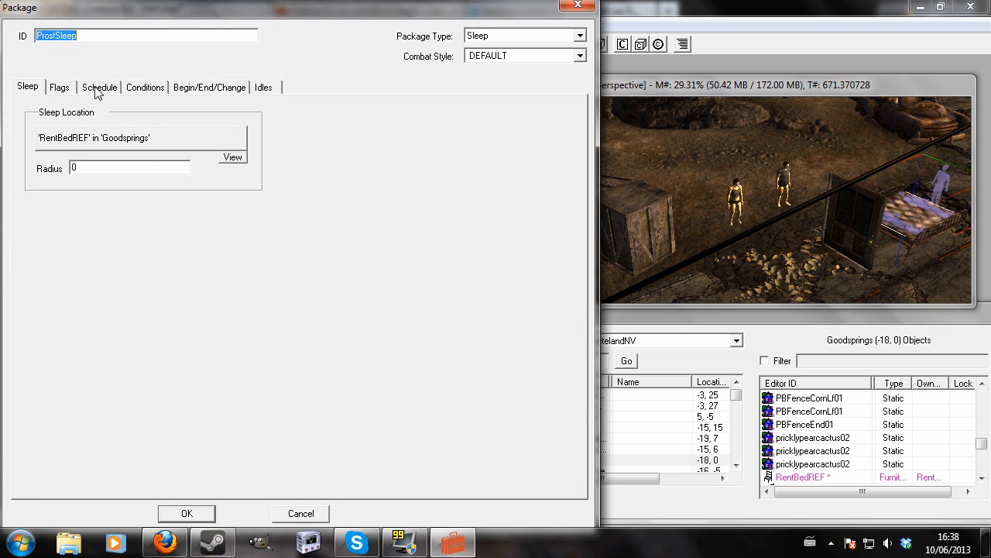
click(147, 88)
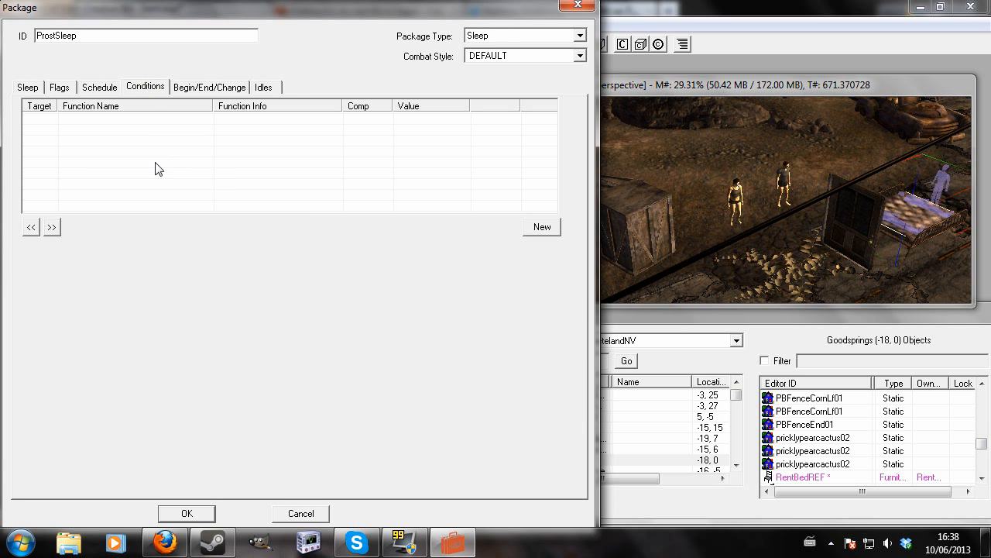
right_click(153, 163)
click(201, 168)
text(GetQuestVariable)
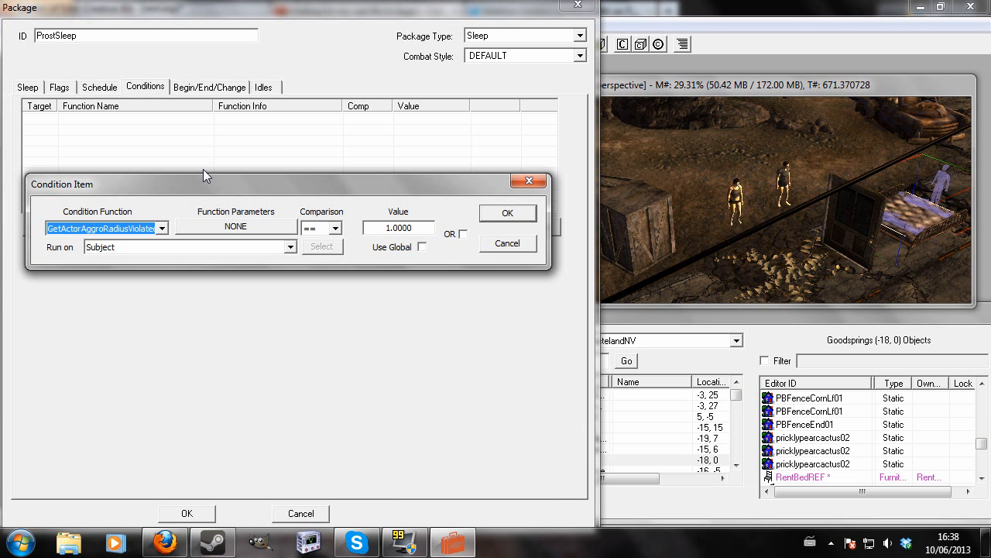
click(221, 230)
text(RentQuest)
click(126, 385)
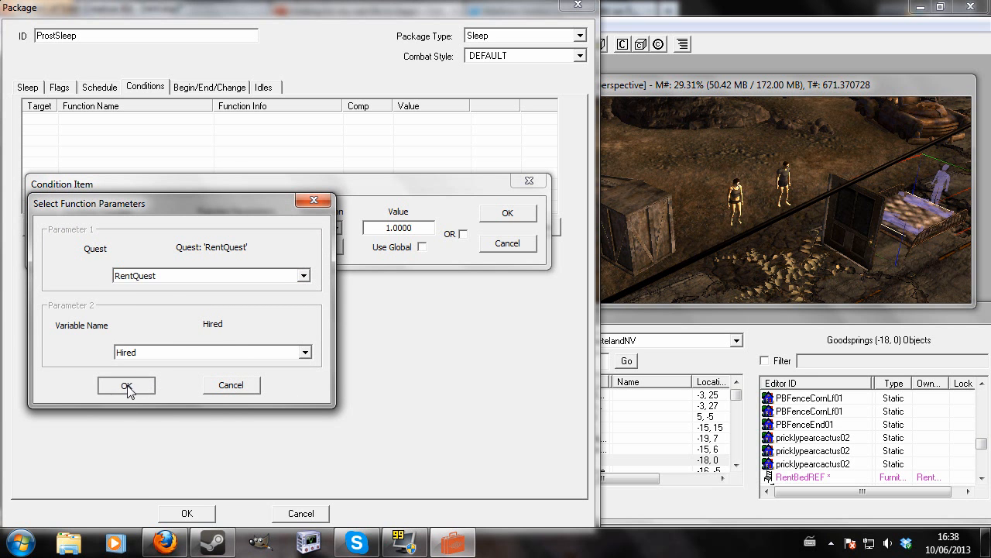
click(507, 214)
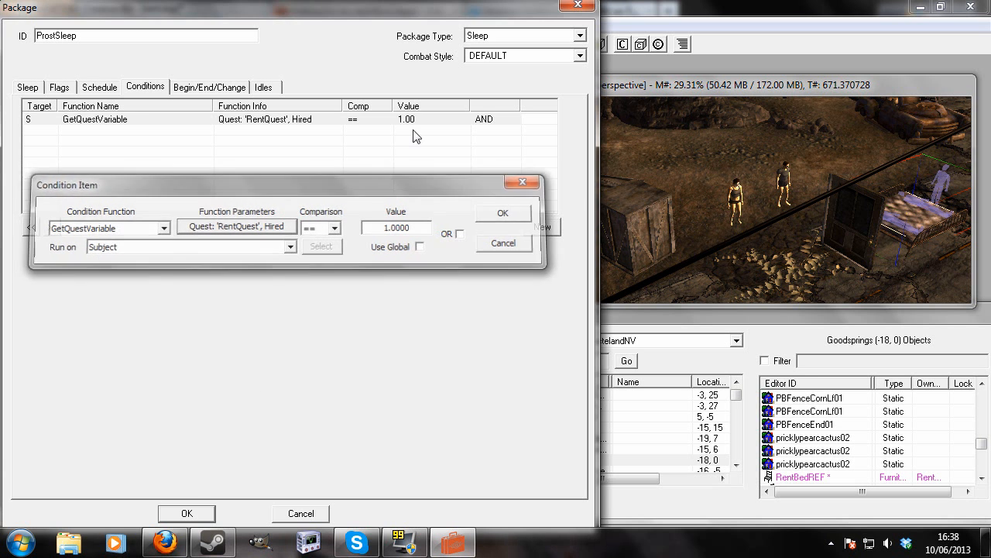
click(187, 513)
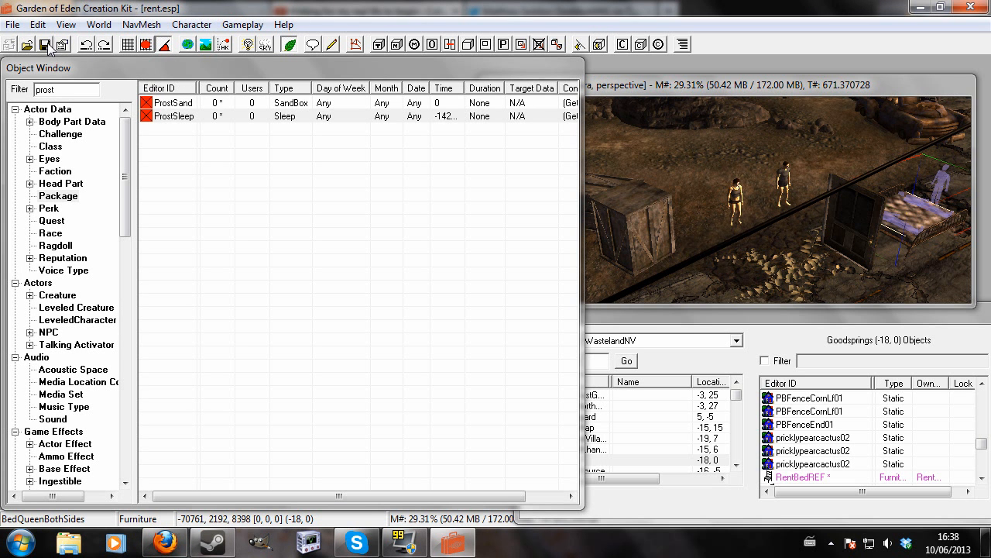
Add the line "Set Hired to 0" below "Set Rented to 0" in RentQuest's RentScript, then save the script and quest.
click(58, 222)
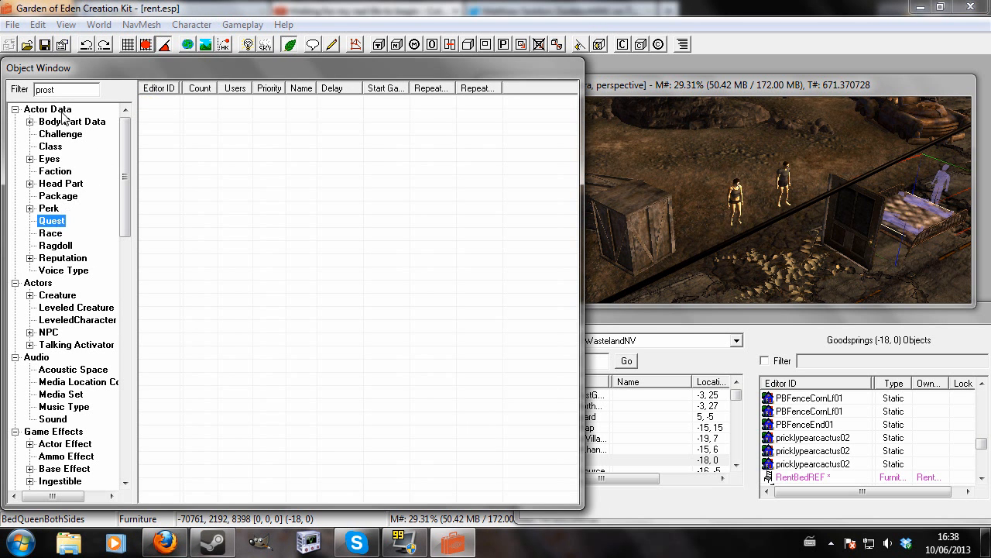
drag(58, 89, 2, 89)
text(rent)
double_click(170, 104)
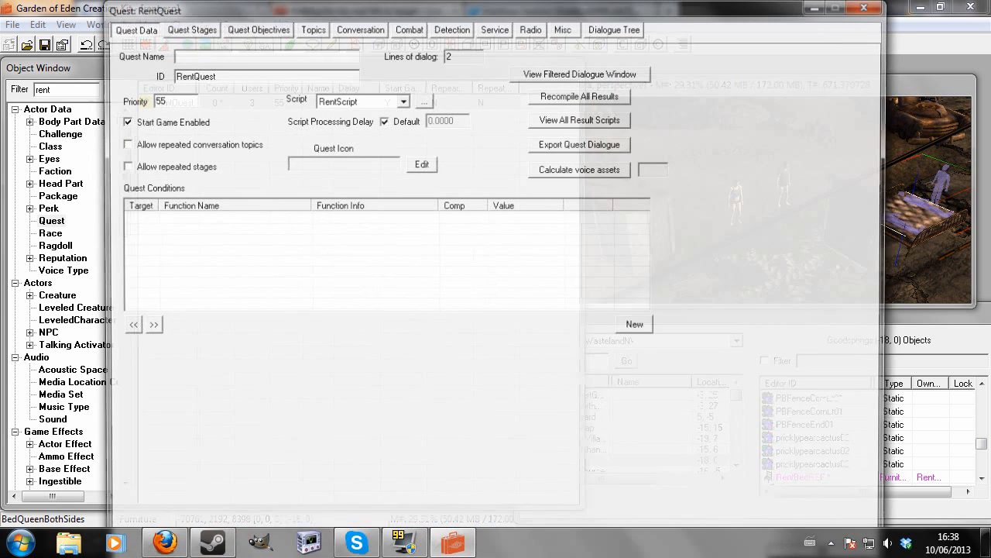
click(422, 99)
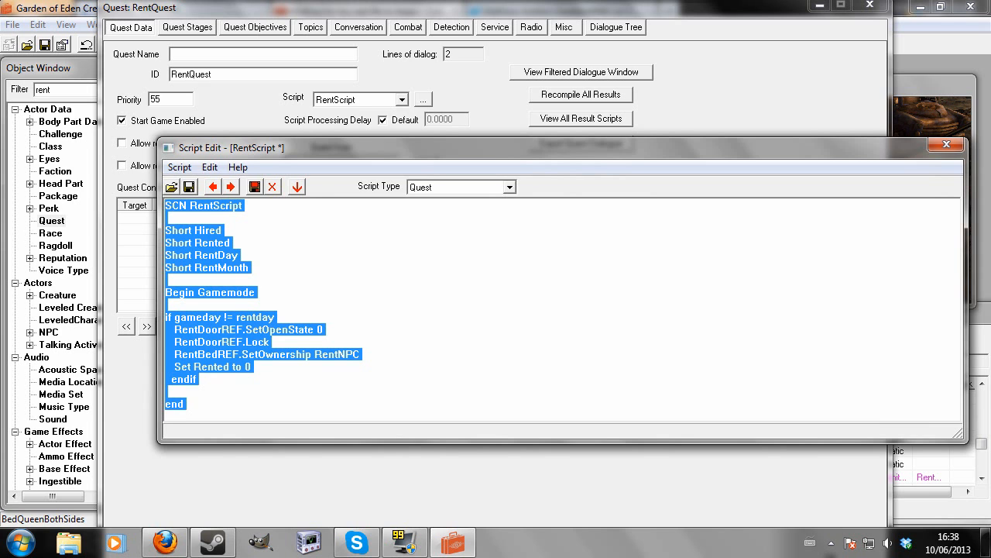
click(252, 367)
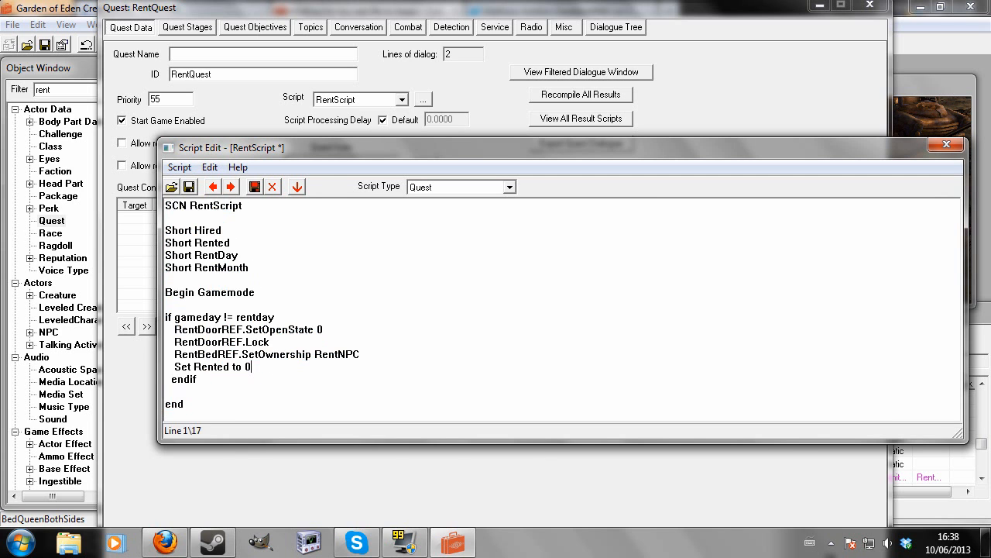
key(Return)
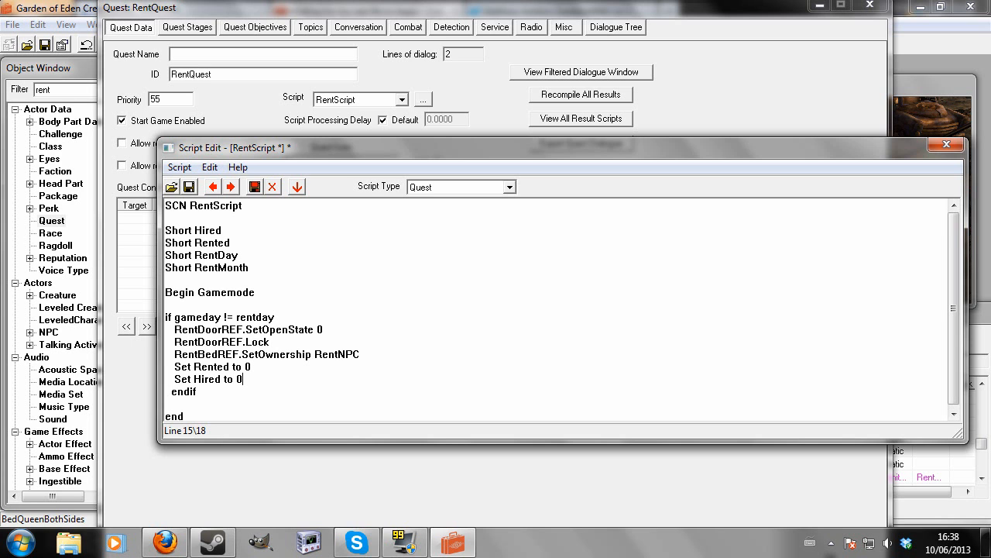
click(189, 189)
click(946, 144)
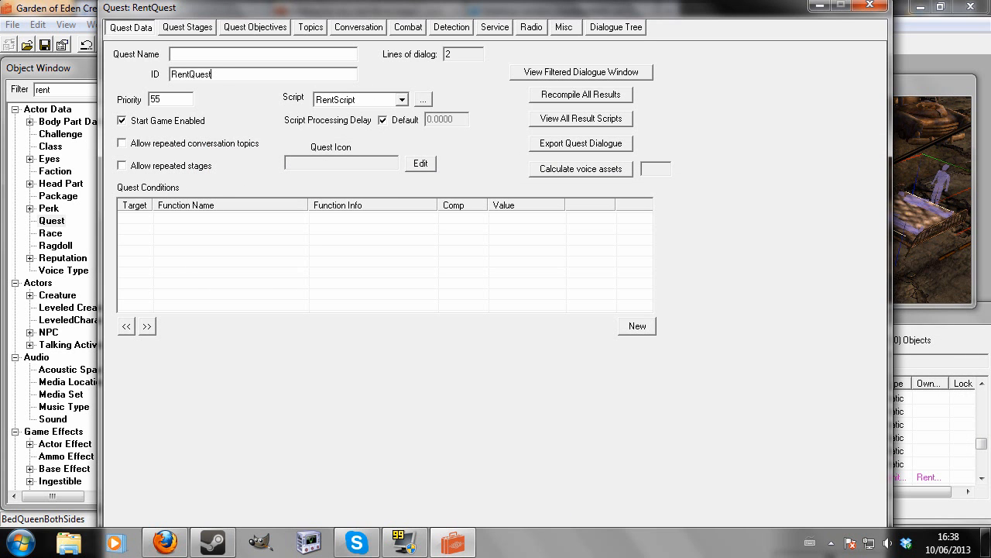
key(Return)
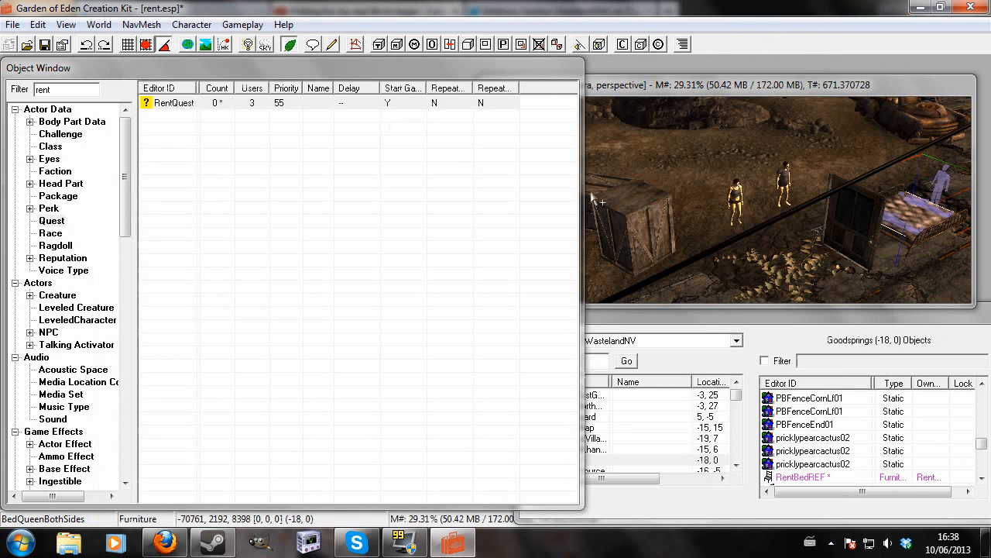
Check the woman NPC's ID, then add a RentQuest GREETING info with the response "Hell, it's 100 caps for the night".
click(740, 203)
click(738, 200)
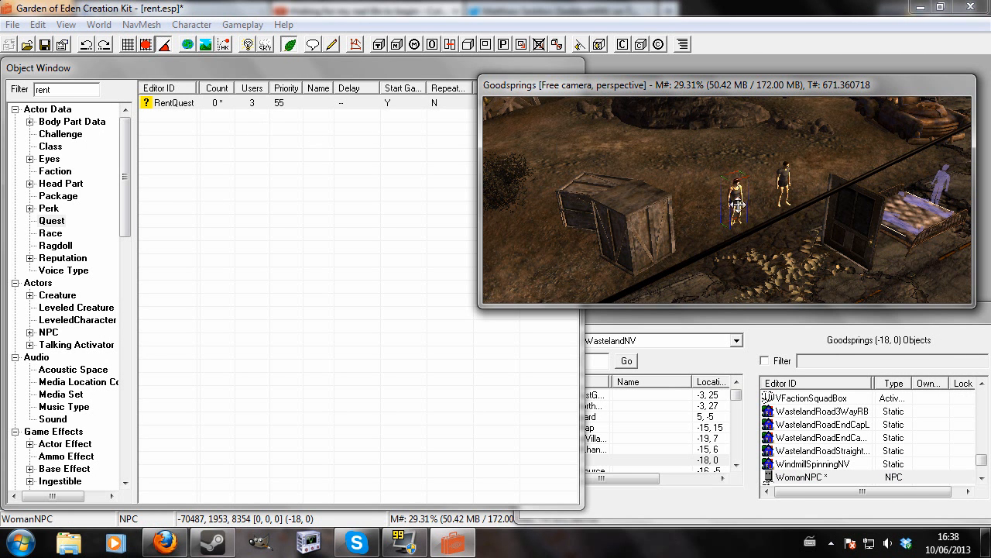
double_click(165, 104)
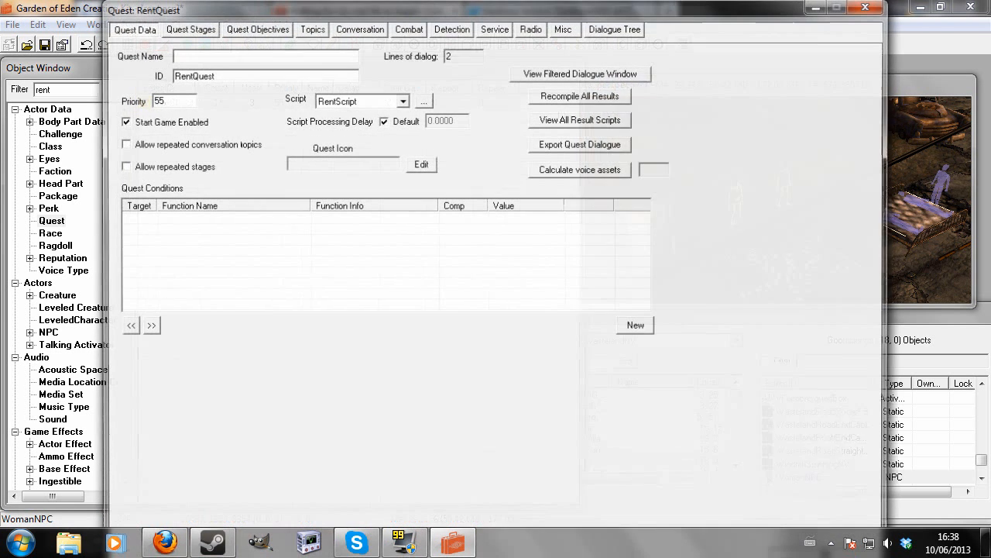
click(312, 30)
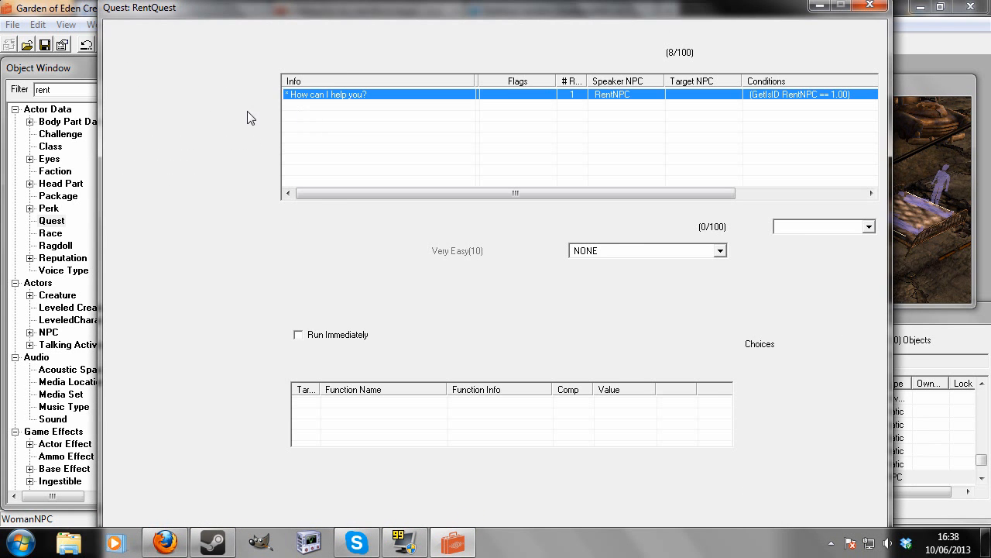
right_click(336, 125)
click(373, 133)
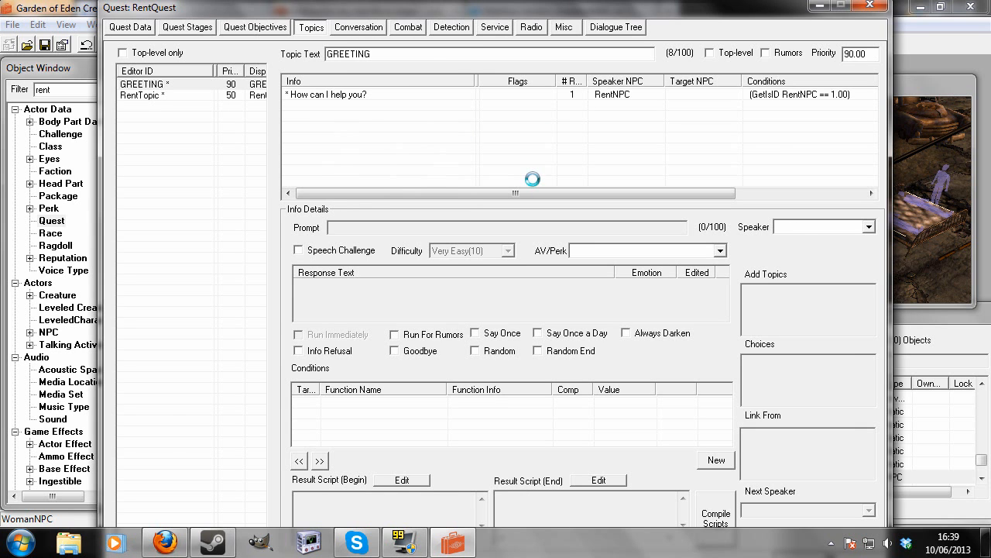
text(Hell)
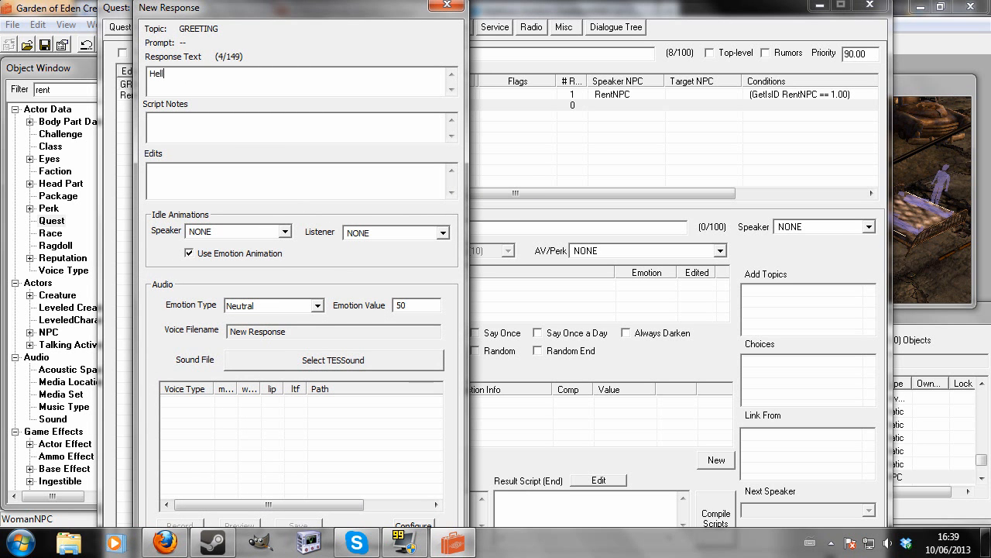
text(, it's 100 caps for the night)
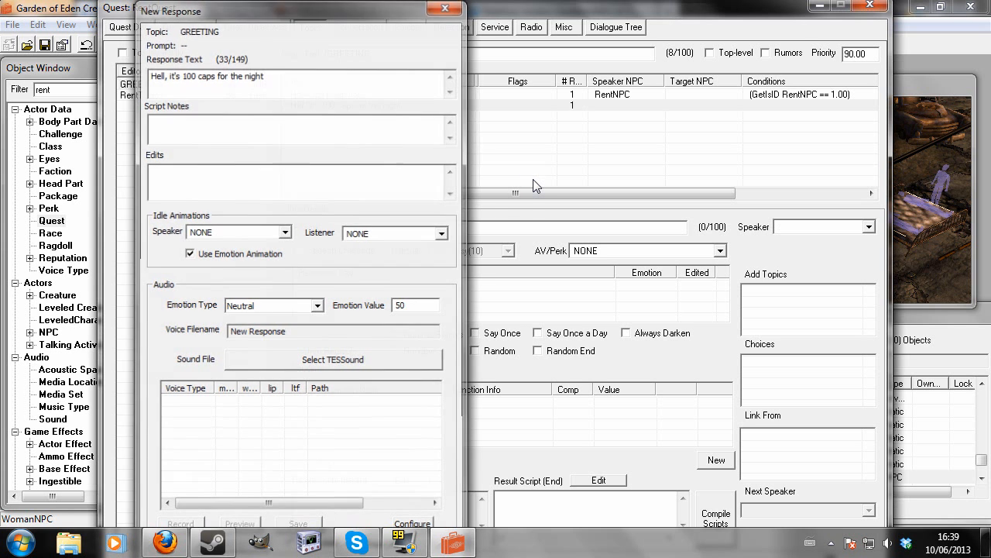
key(Return)
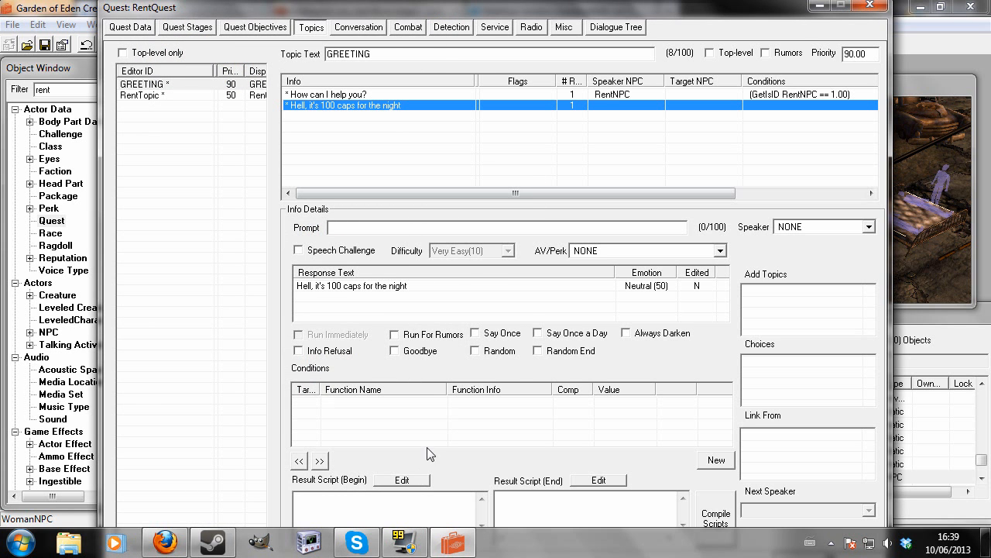
Add a GetIsID condition for WomanNPC == 1 to the "100 caps for the night" greeting.
right_click(373, 424)
click(398, 314)
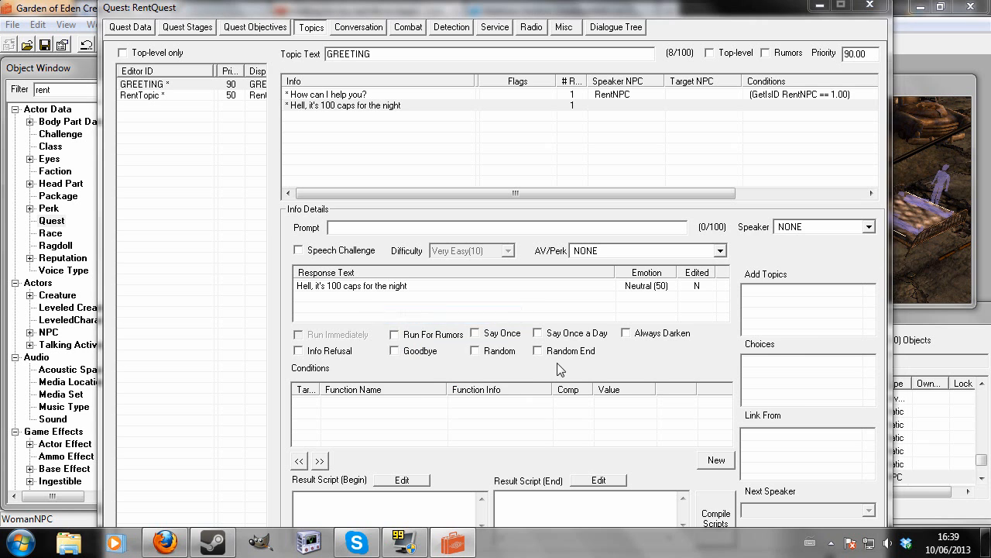
click(511, 378)
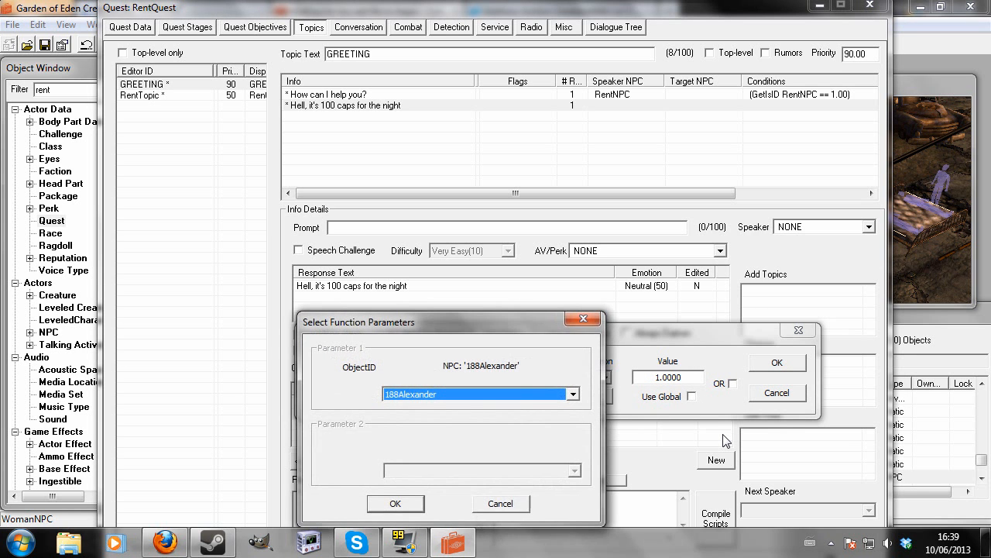
click(390, 507)
click(778, 363)
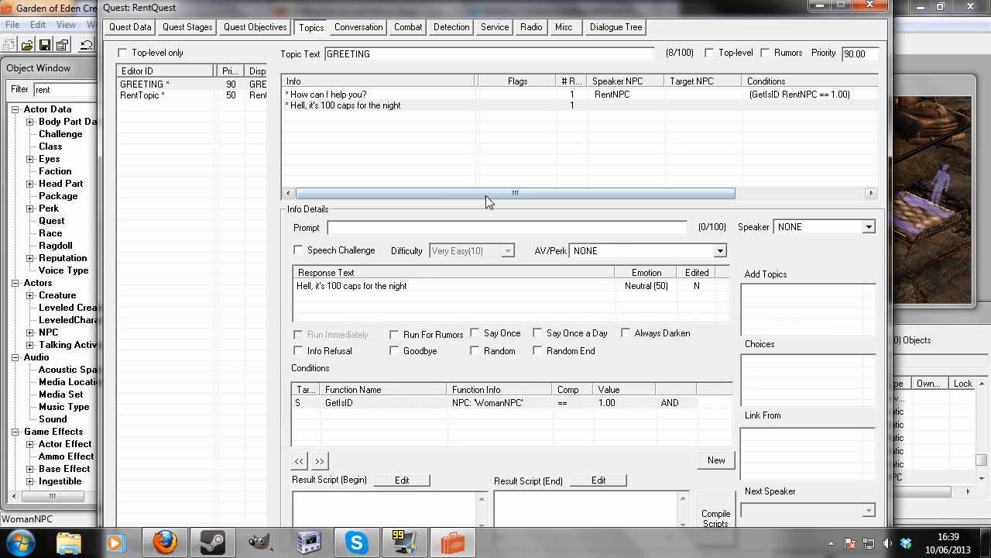
Add a new info to RentTopic with the response "Let's get to it".
click(145, 96)
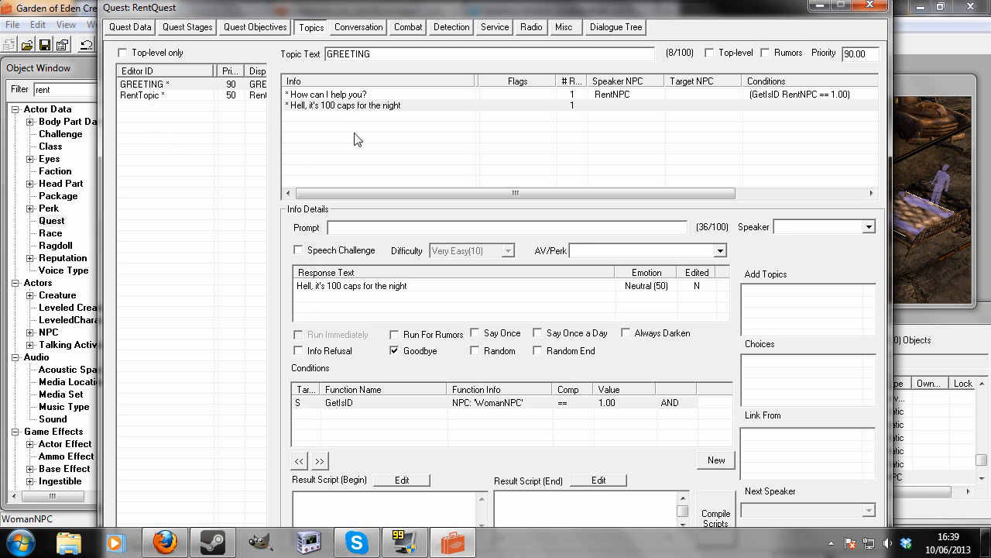
right_click(346, 142)
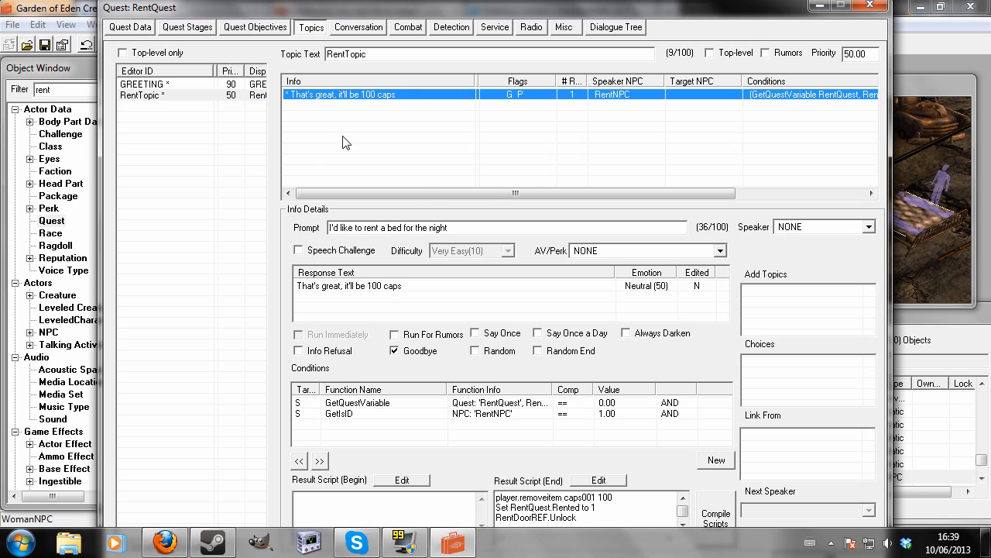
click(393, 146)
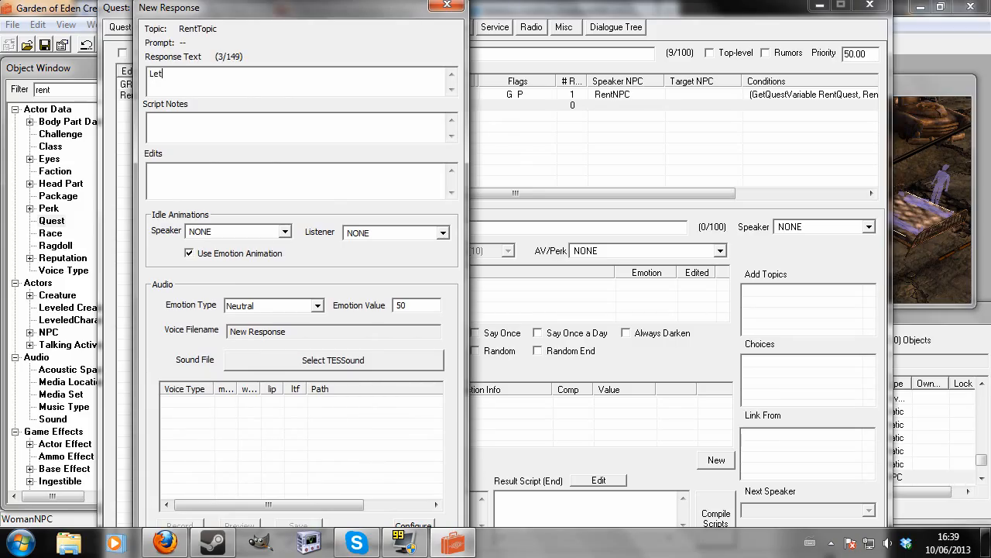
text(Let's get to it)
key(Return)
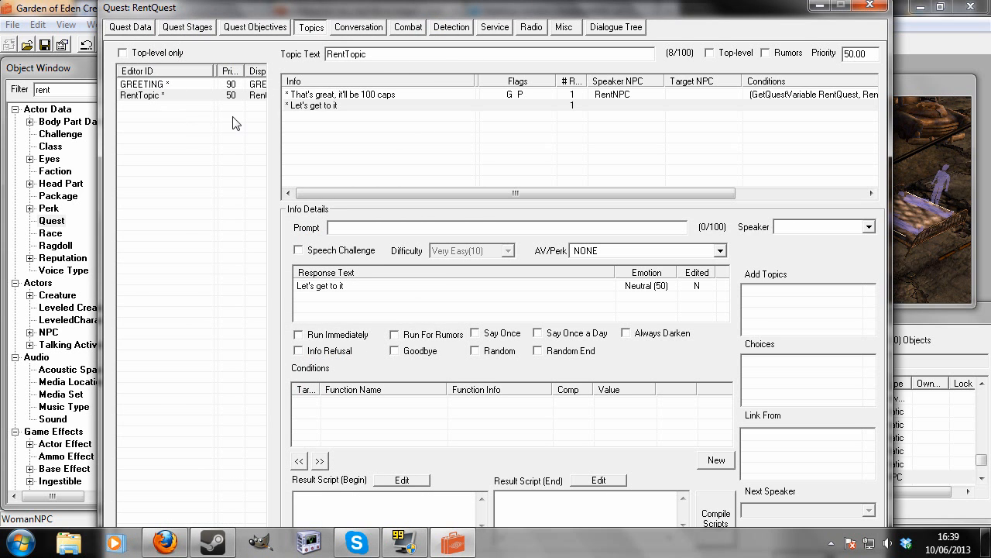
Copy the GetIsID WomanNPC condition from the "100 caps for the night" greeting to RentTopic's "Let's get to it" info.
click(220, 84)
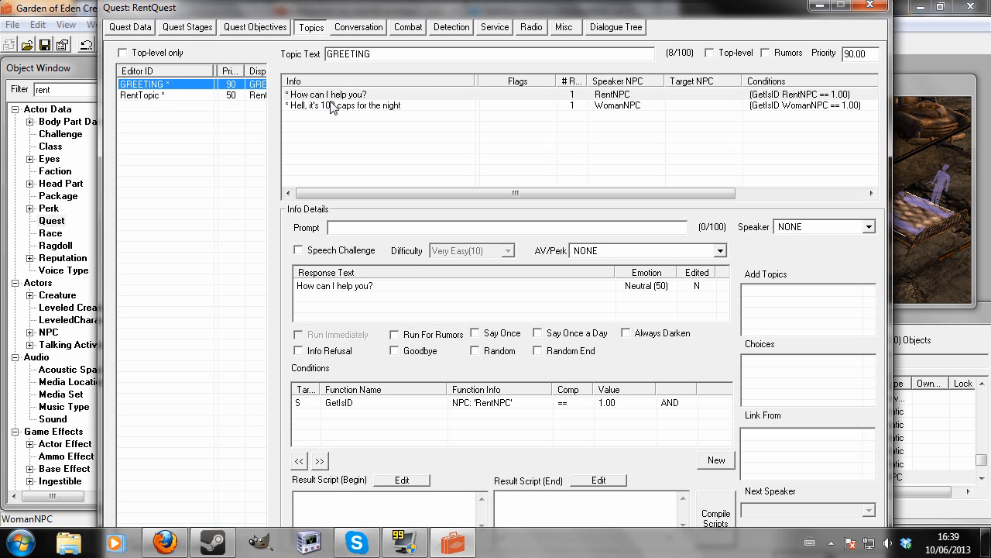
click(331, 107)
right_click(477, 402)
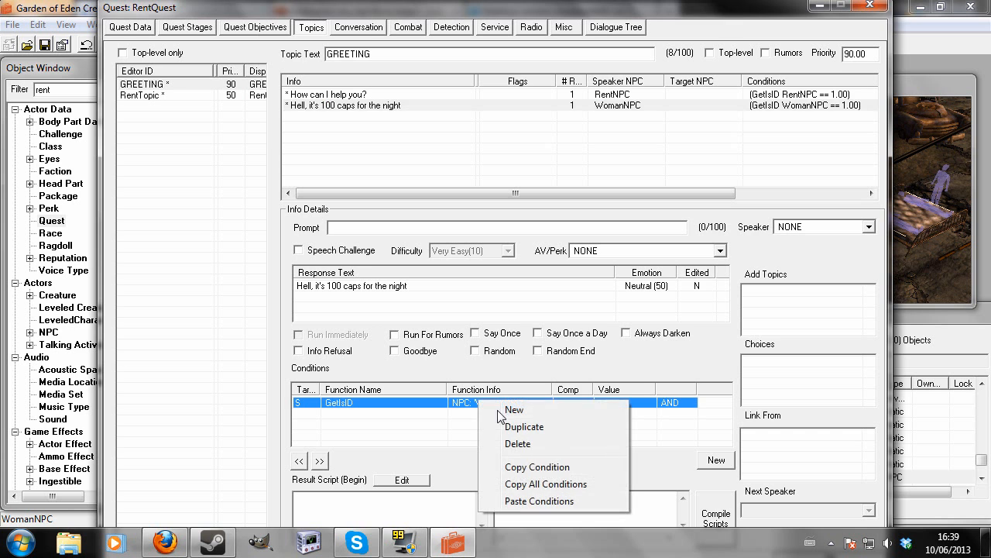
click(541, 469)
click(195, 93)
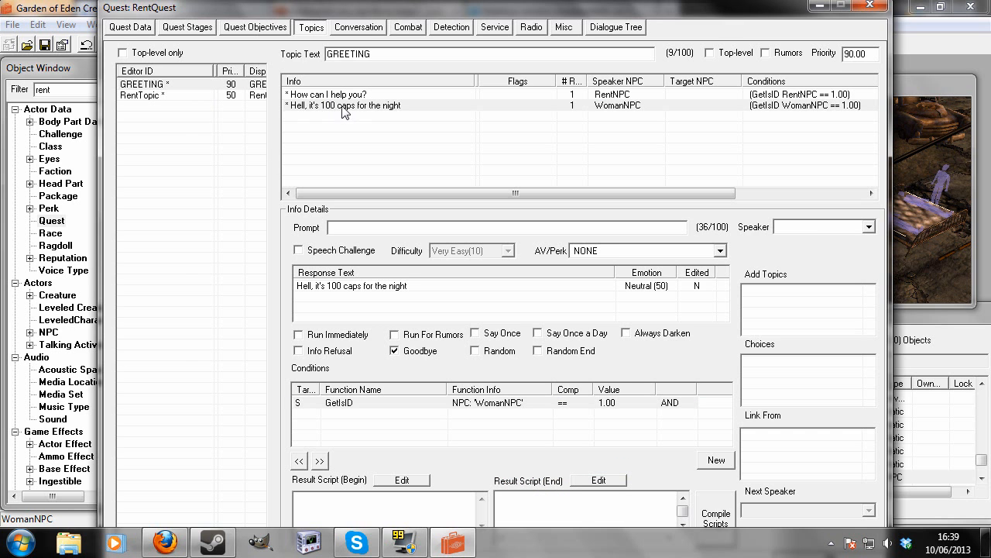
right_click(479, 415)
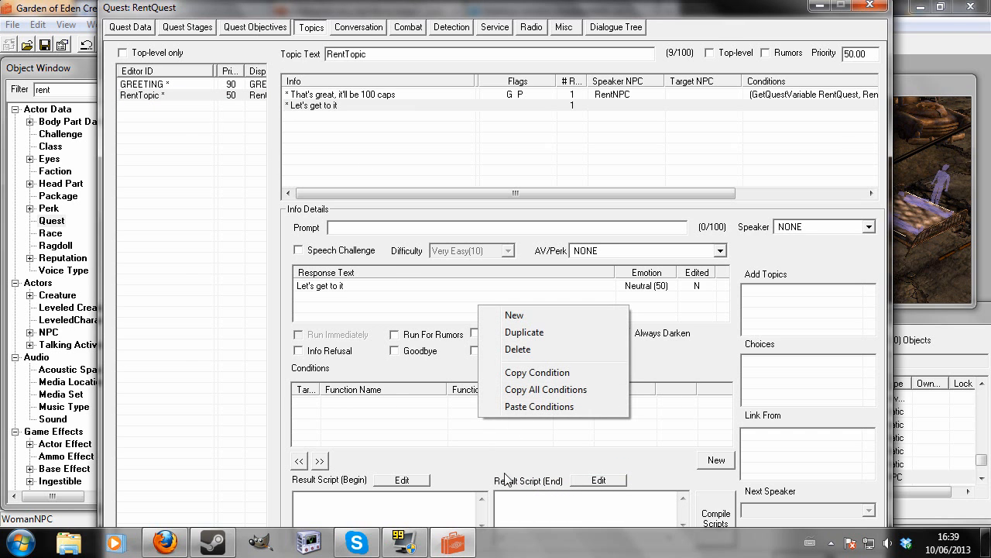
click(527, 407)
Check the conditions of RentTopic's infos, then add RentTopic as an added topic on the "How can I help you?" greeting.
click(385, 95)
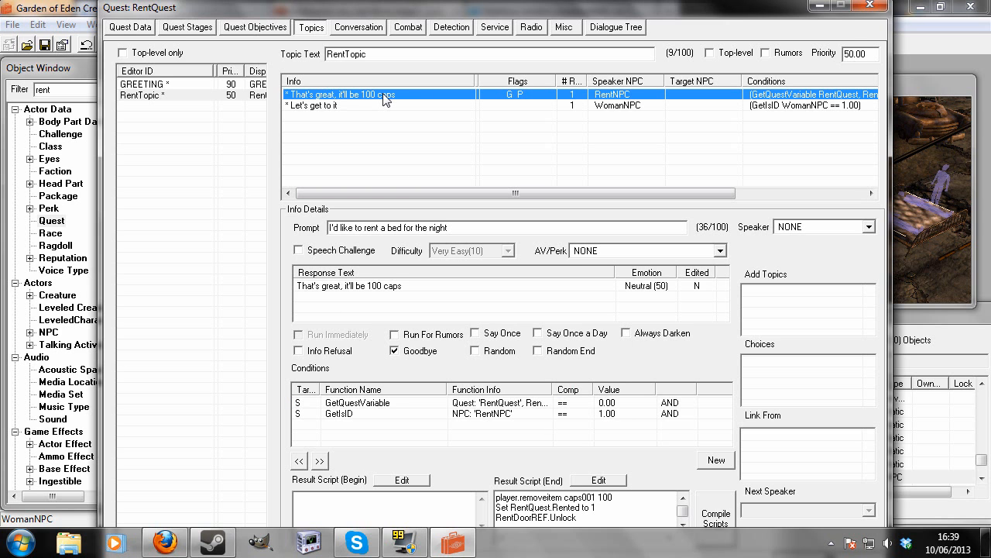
click(369, 416)
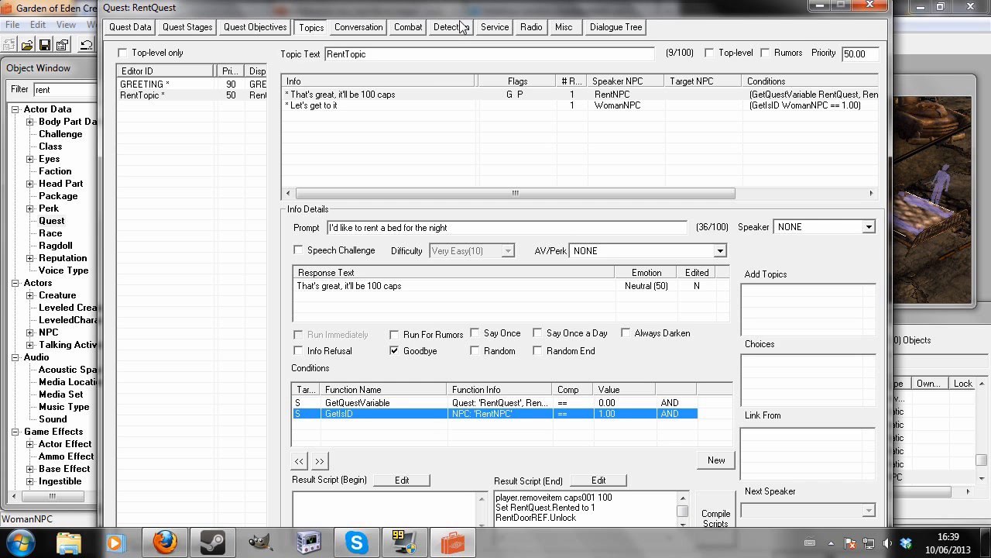
click(353, 106)
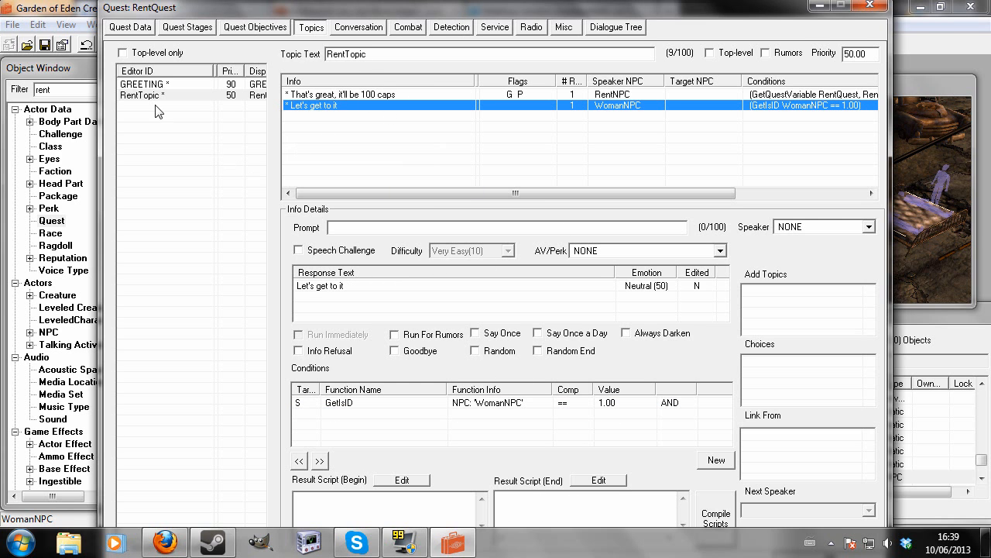
click(169, 85)
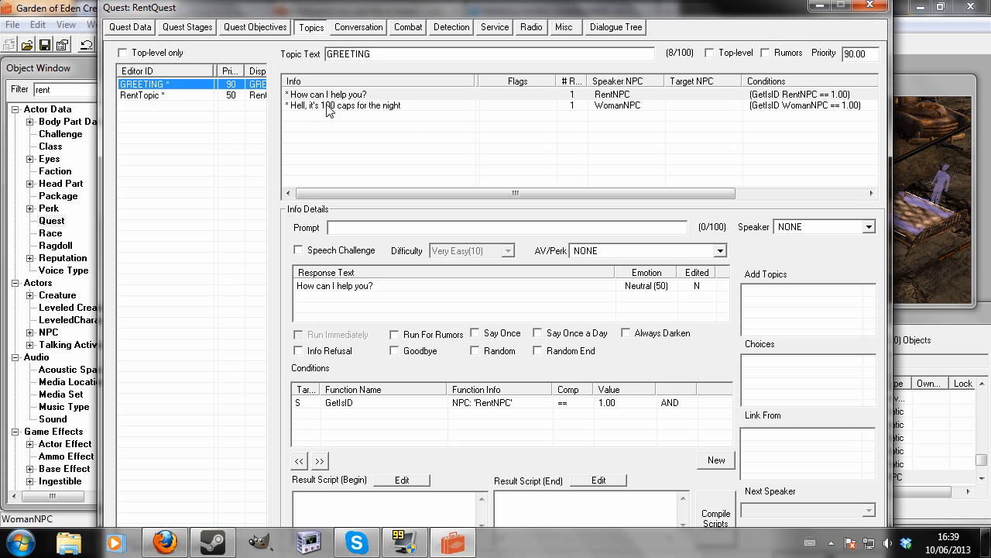
click(333, 106)
click(339, 95)
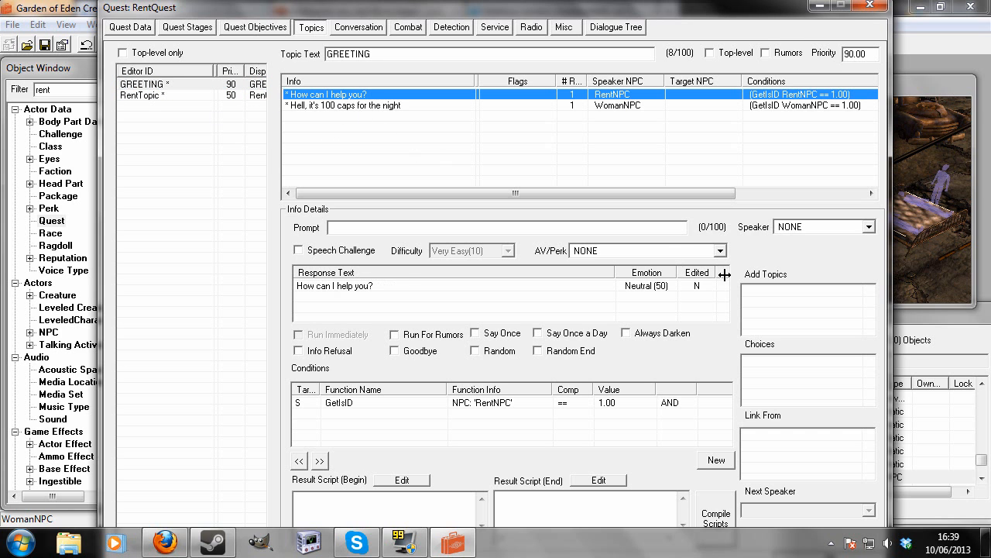
right_click(792, 306)
click(795, 315)
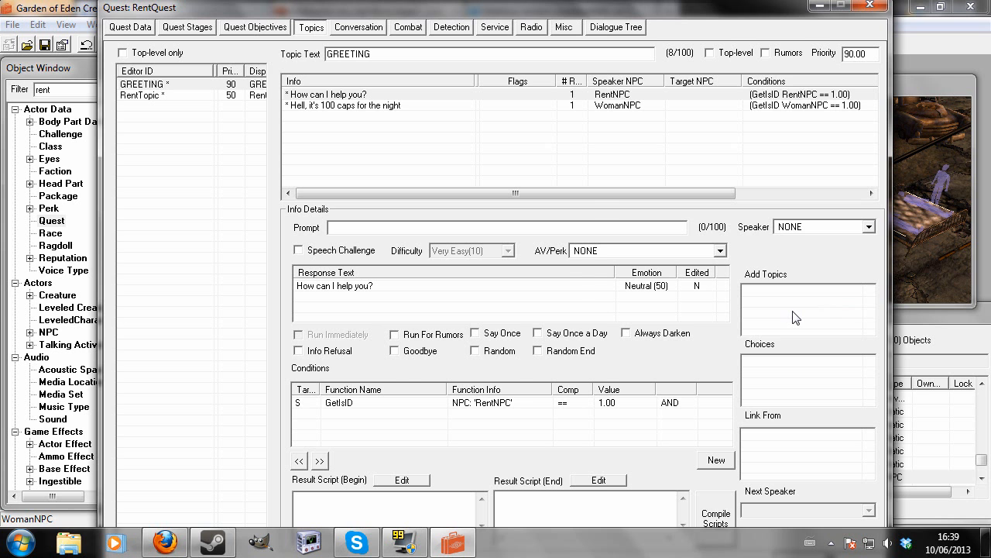
text(rent)
click(454, 433)
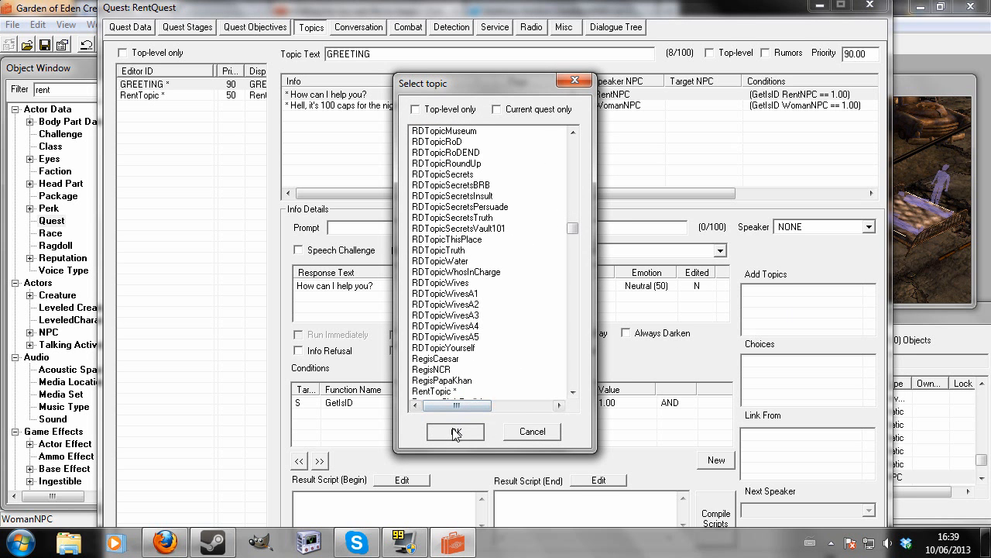
Add RentTopic as an added topic on the "Hell, it's 100 caps for the night" greeting.
click(391, 106)
right_click(797, 318)
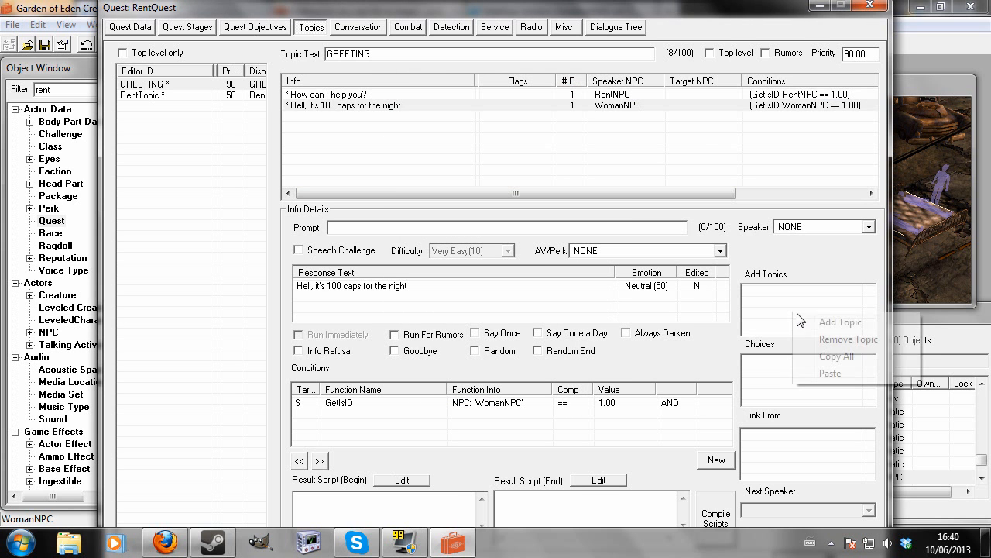
click(819, 322)
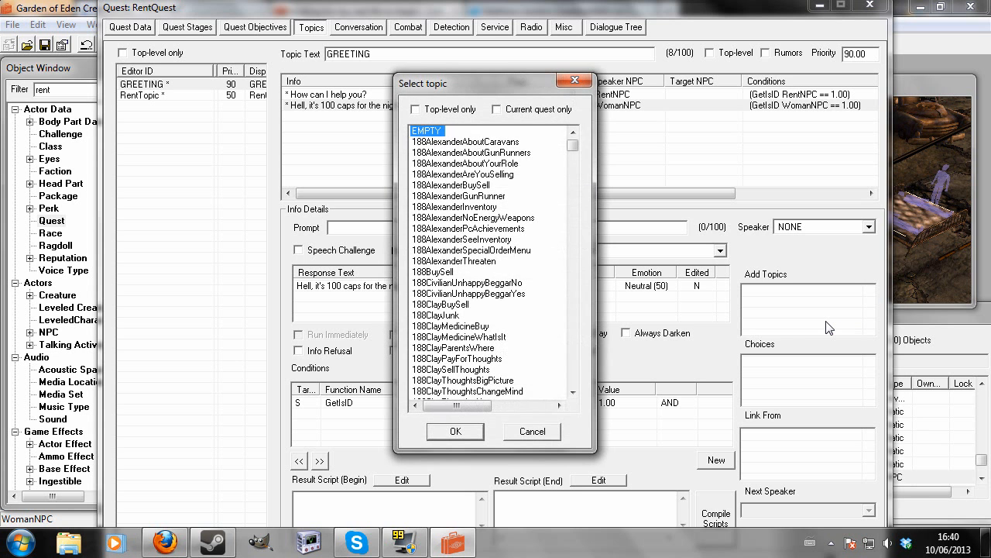
text(rent)
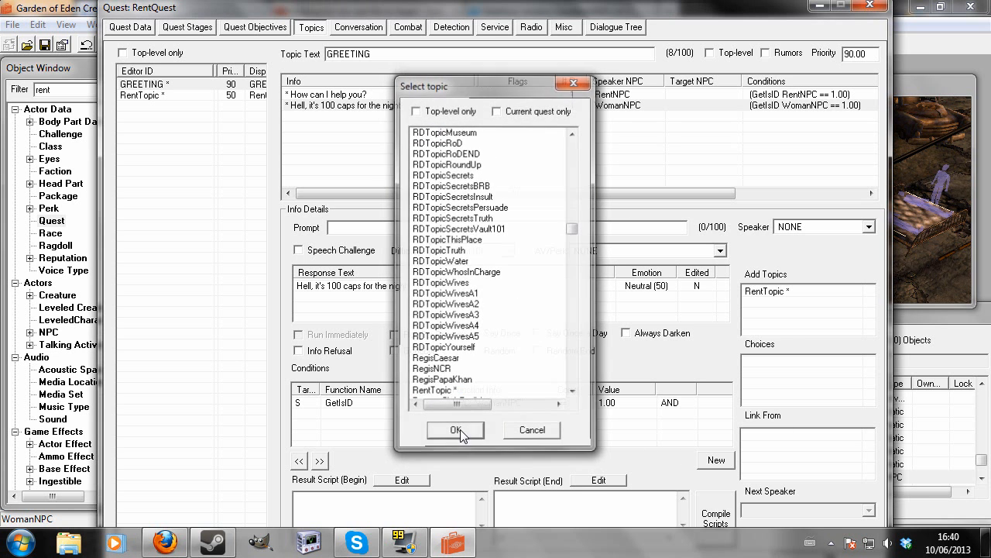
click(465, 434)
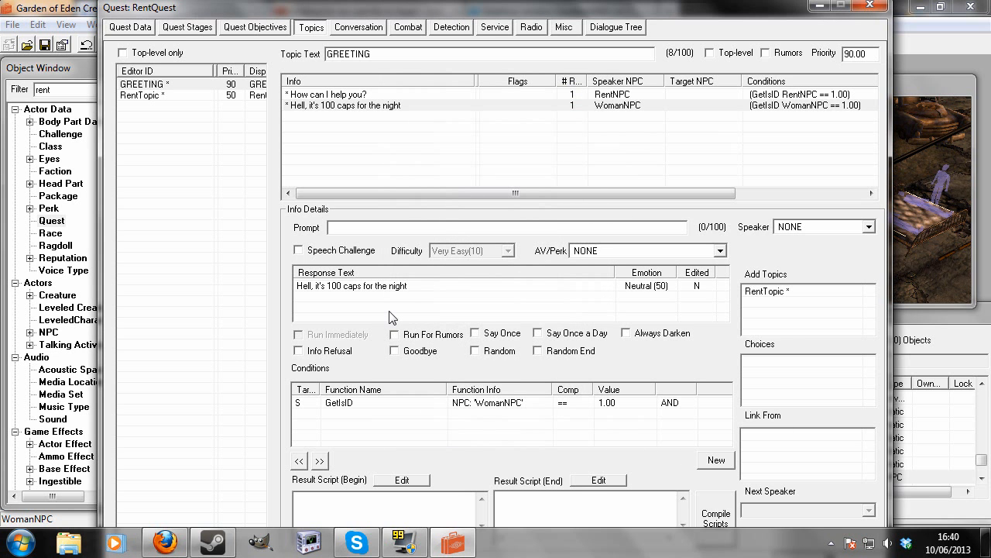
Copy the whole end result script of RentTopic's "That's great, it'll be 100 caps" info.
click(183, 95)
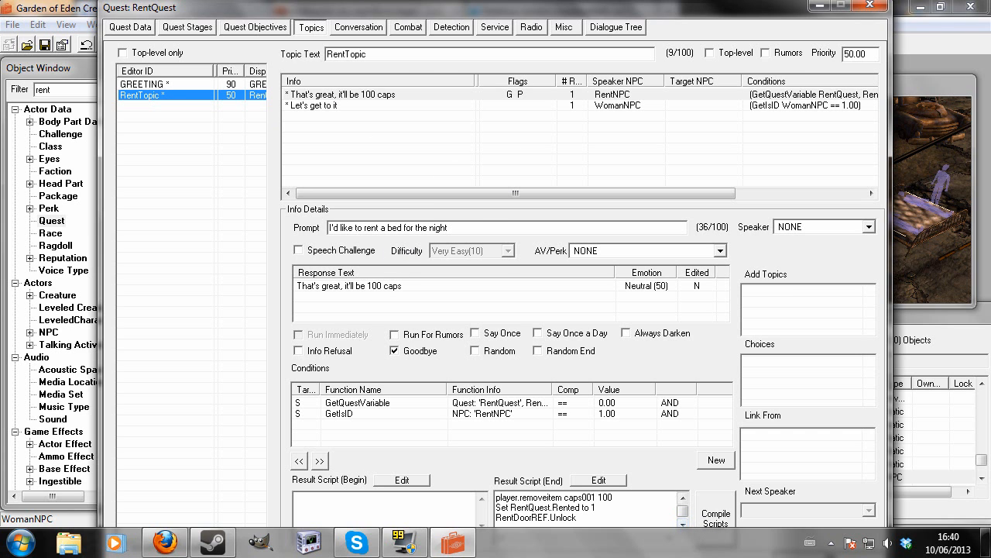
drag(496, 497, 634, 518)
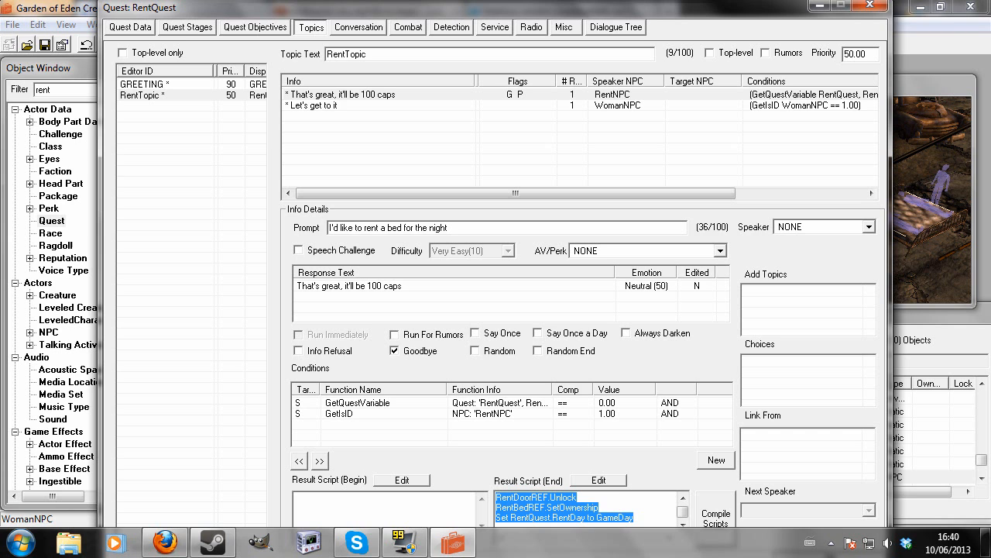
click(600, 498)
scroll(599, 498, up, 1)
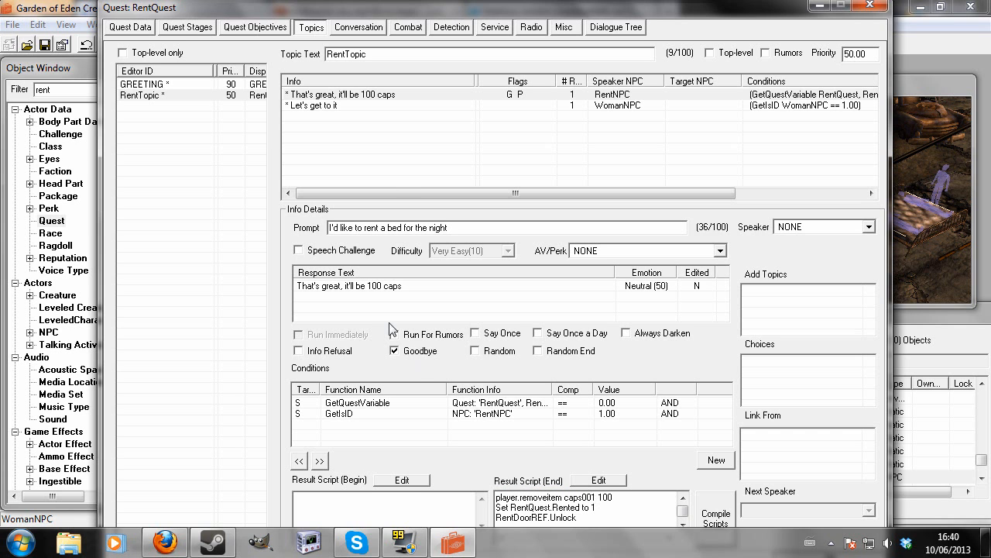
Copy the RentQuest GetQuestVariable condition from the "That's great, it'll be 100 caps" info to the "Let's get to it" info.
right_click(494, 407)
click(554, 470)
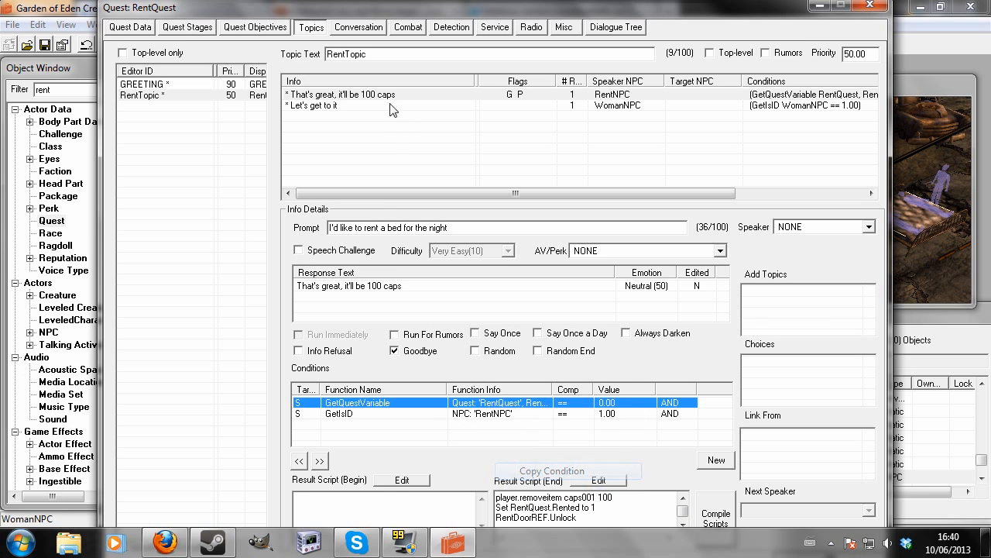
click(365, 107)
right_click(510, 423)
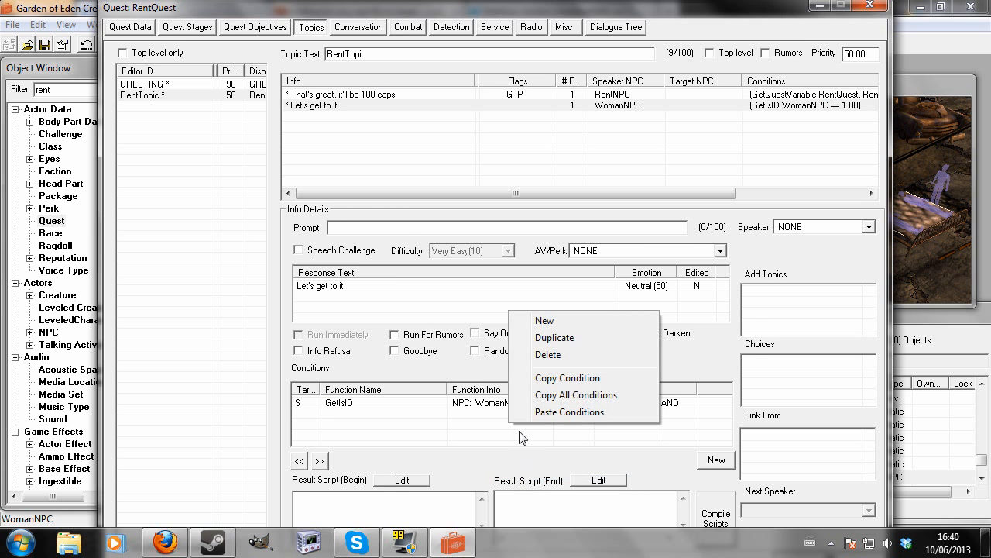
click(541, 412)
Paste the script as the end result of "Let's get to it", insert "Set RentQuest.Hired to 1" below the caps removal, and compile it.
click(539, 504)
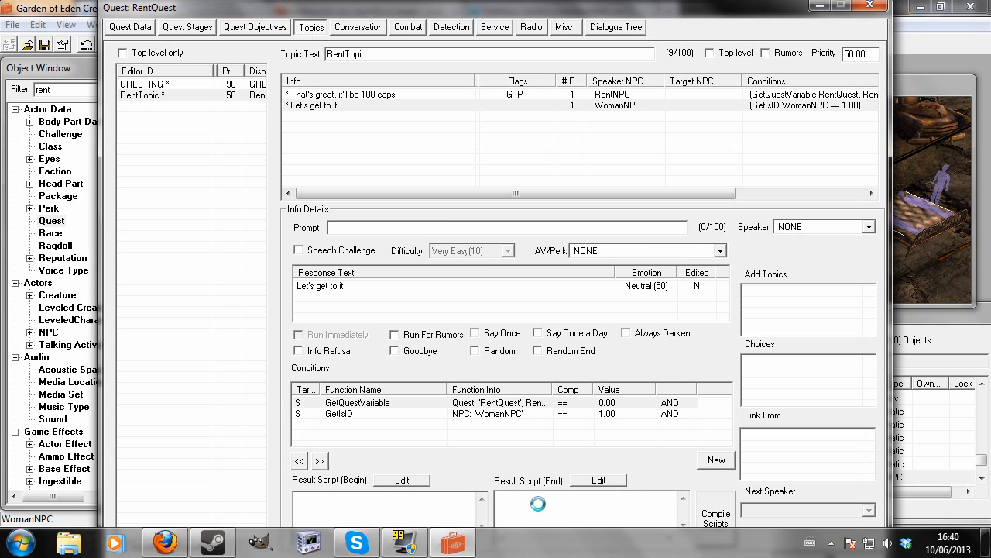
key(ctrl+v)
key(BackSpace)
key(BackSpace)
key(BackSpace)
key(BackSpace)
key(BackSpace)
key(BackSpace)
key(BackSpace)
key(BackSpace)
key(BackSpace)
key(BackSpace)
key(BackSpace)
key(BackSpace)
key(BackSpace)
key(BackSpace)
key(BackSpace)
key(BackSpace)
key(BackSpace)
key(BackSpace)
key(BackSpace)
key(BackSpace)
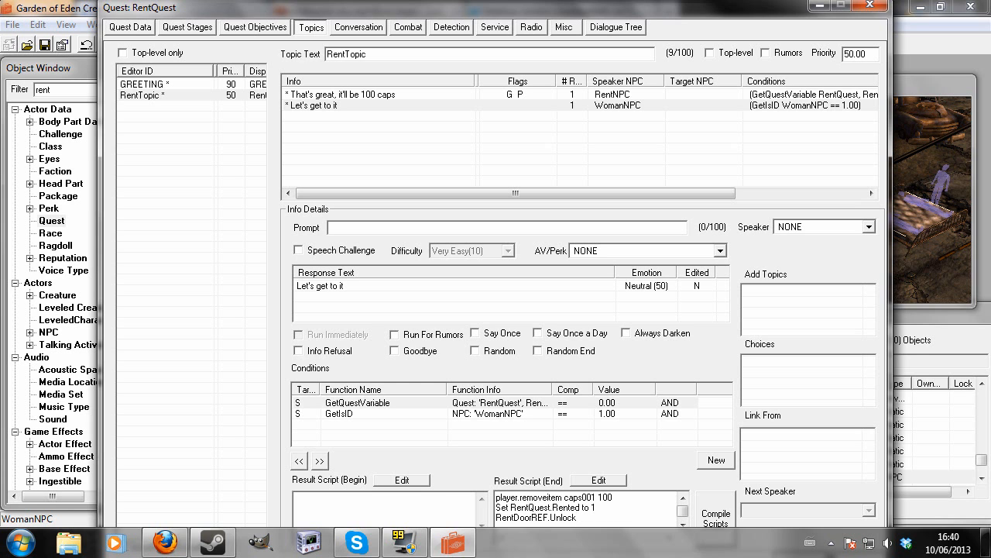
key(Return)
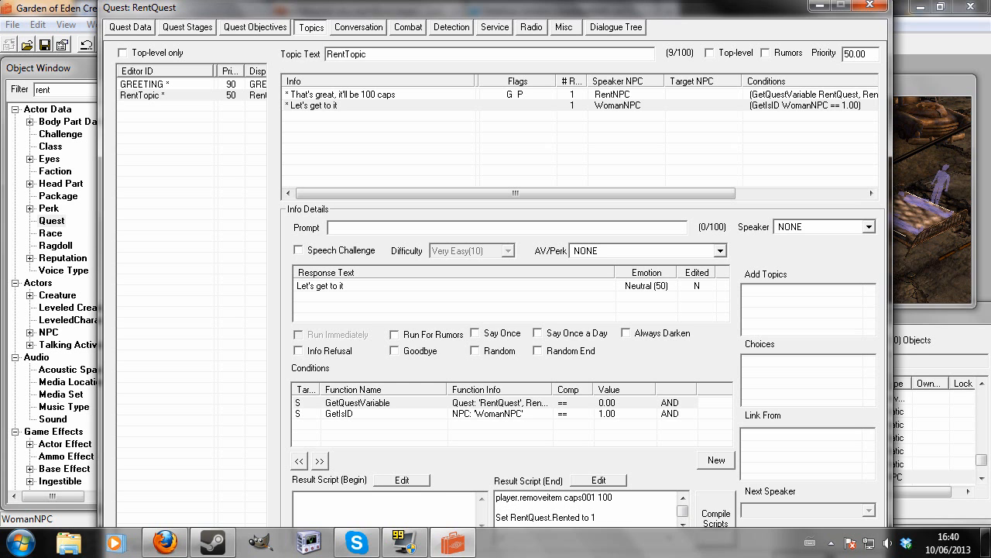
text(Set RentQuest.Hired to 1)
click(707, 514)
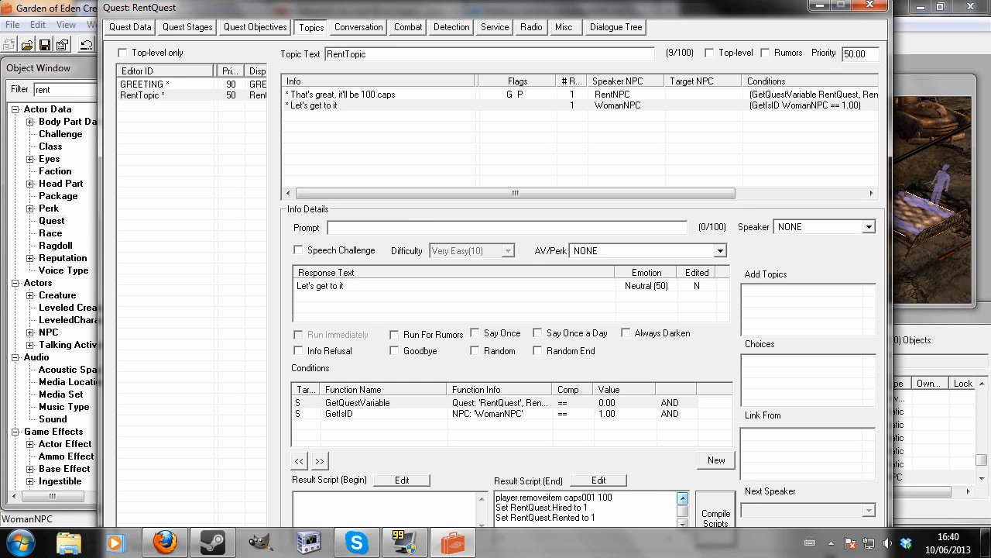
Review the end result script of "Let's get to it" down to the RentDay line, then compile the scripts again.
drag(615, 497, 578, 507)
click(590, 508)
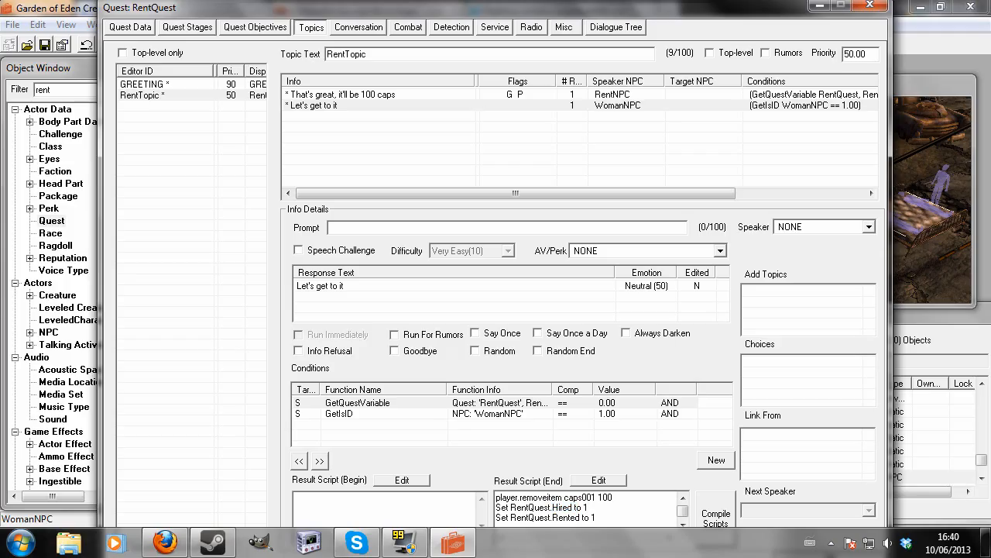
drag(552, 517, 585, 517)
click(598, 518)
click(683, 524)
click(683, 524)
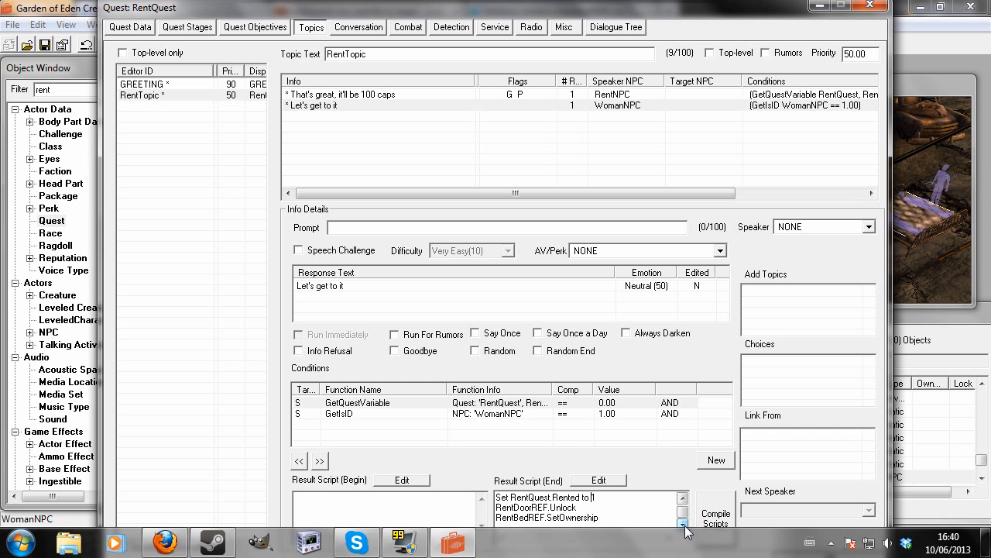
drag(511, 507, 577, 517)
click(683, 524)
click(708, 513)
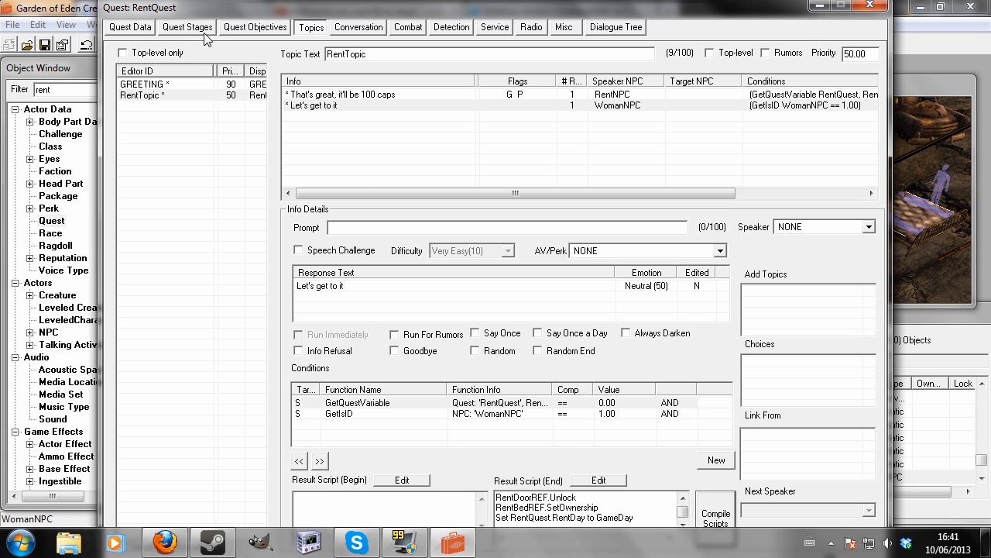
Review RentScript's variables and its daily reset of the door, bed ownership, Rented and Hired, then close the script.
click(138, 30)
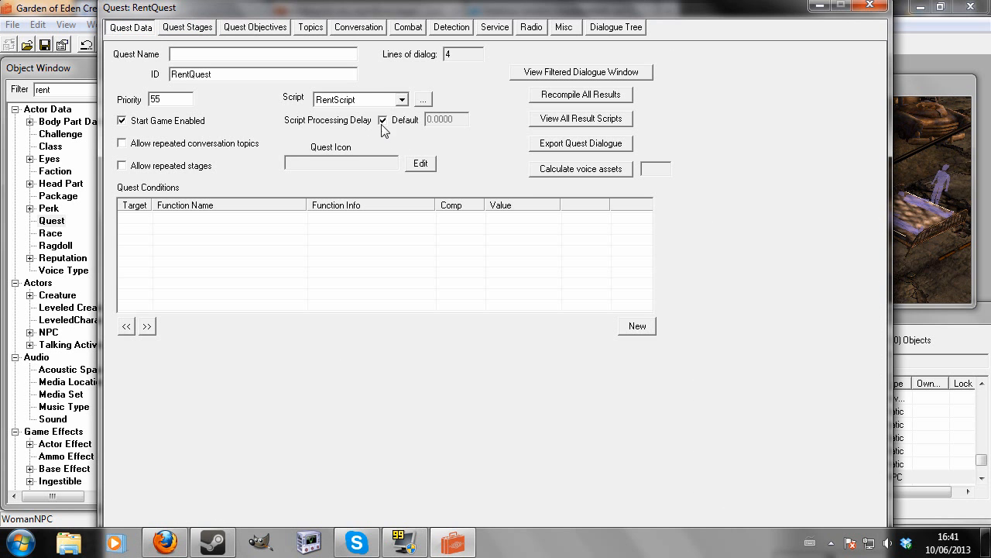
click(423, 99)
click(201, 267)
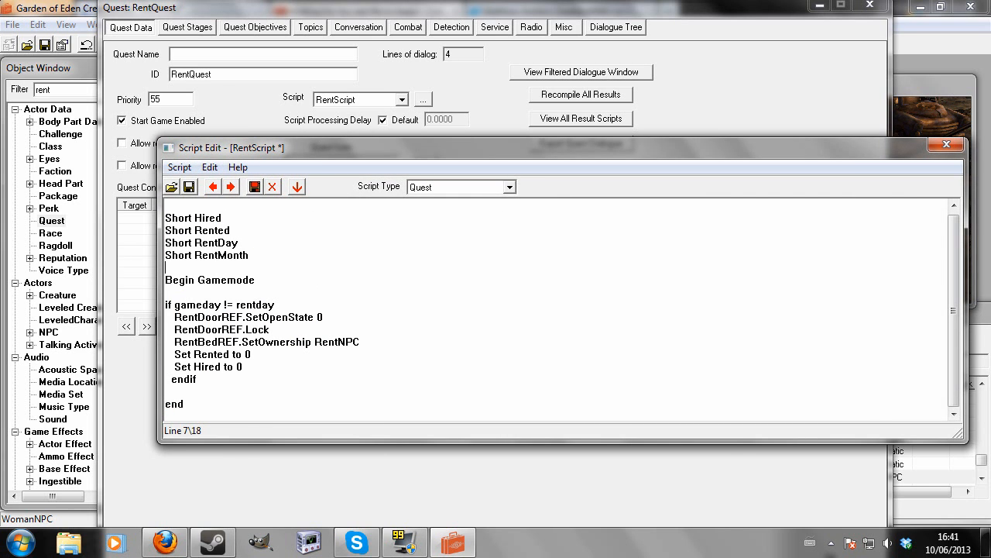
drag(174, 317, 252, 329)
drag(181, 341, 362, 342)
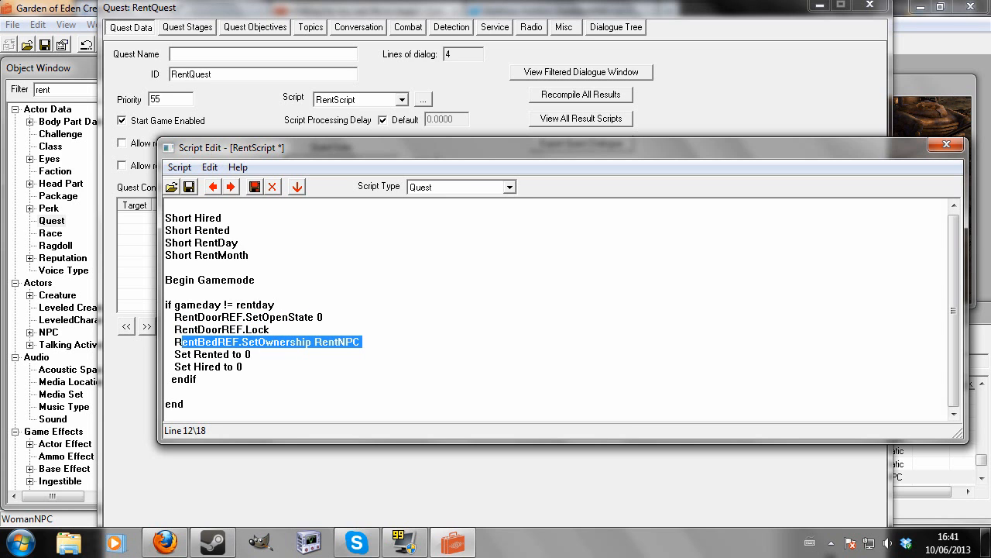
click(297, 342)
drag(194, 354, 247, 366)
click(205, 341)
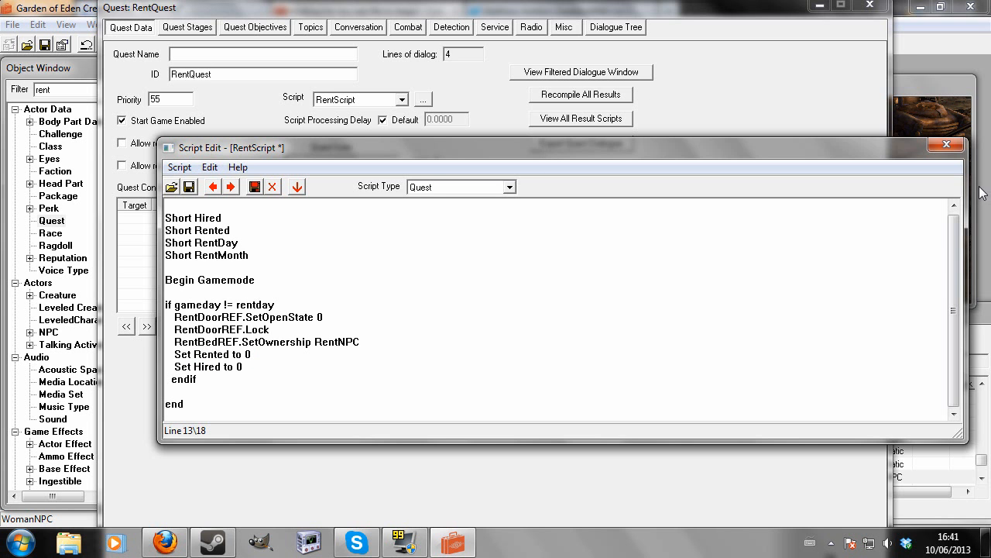
click(945, 145)
Confirm the RentQuest changes and save the plugin, then select the rent door in the Goodsprings cell.
click(313, 73)
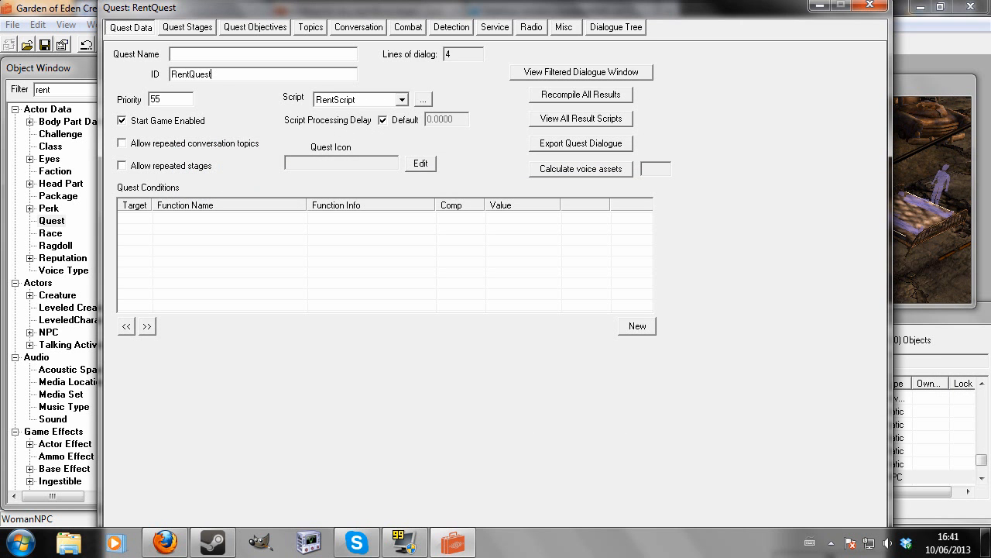
key(Return)
click(45, 45)
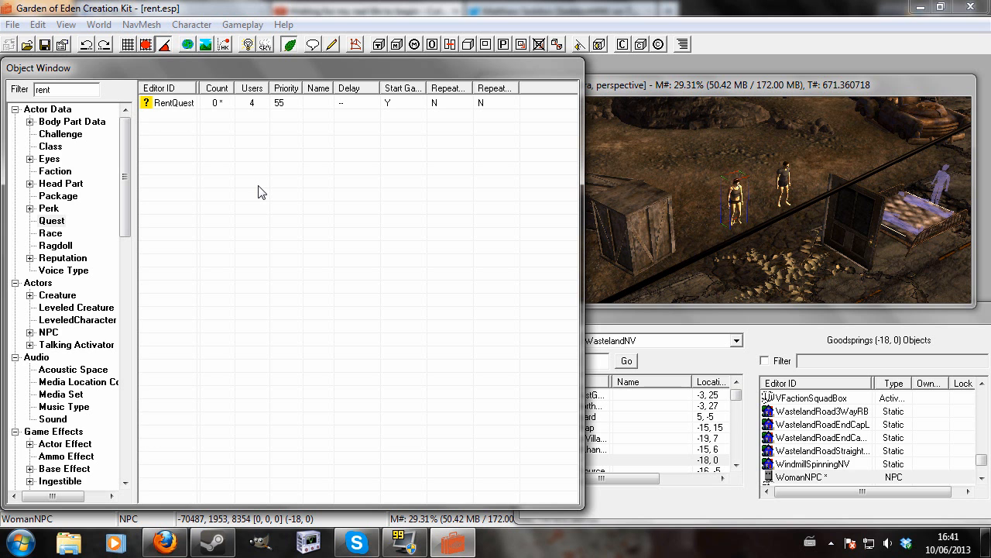
click(846, 246)
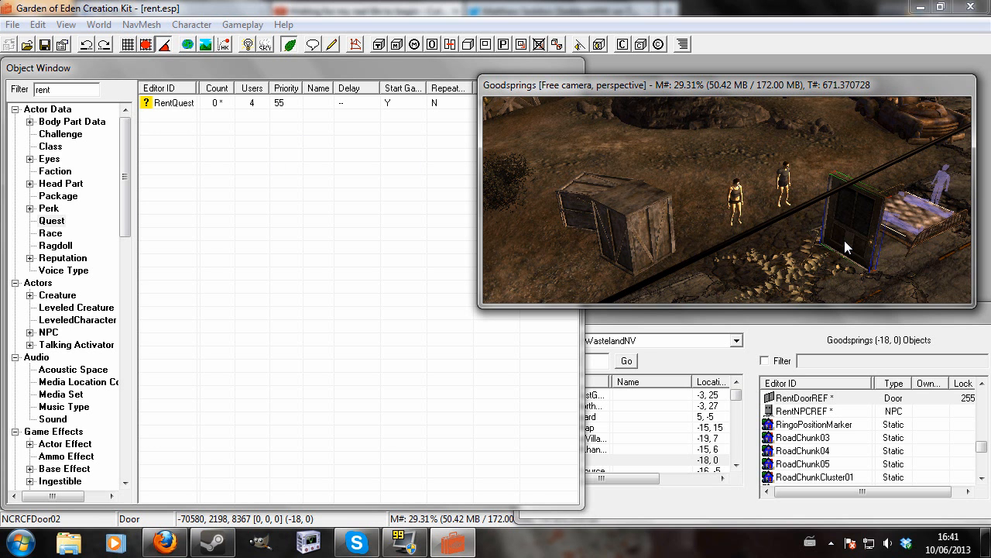